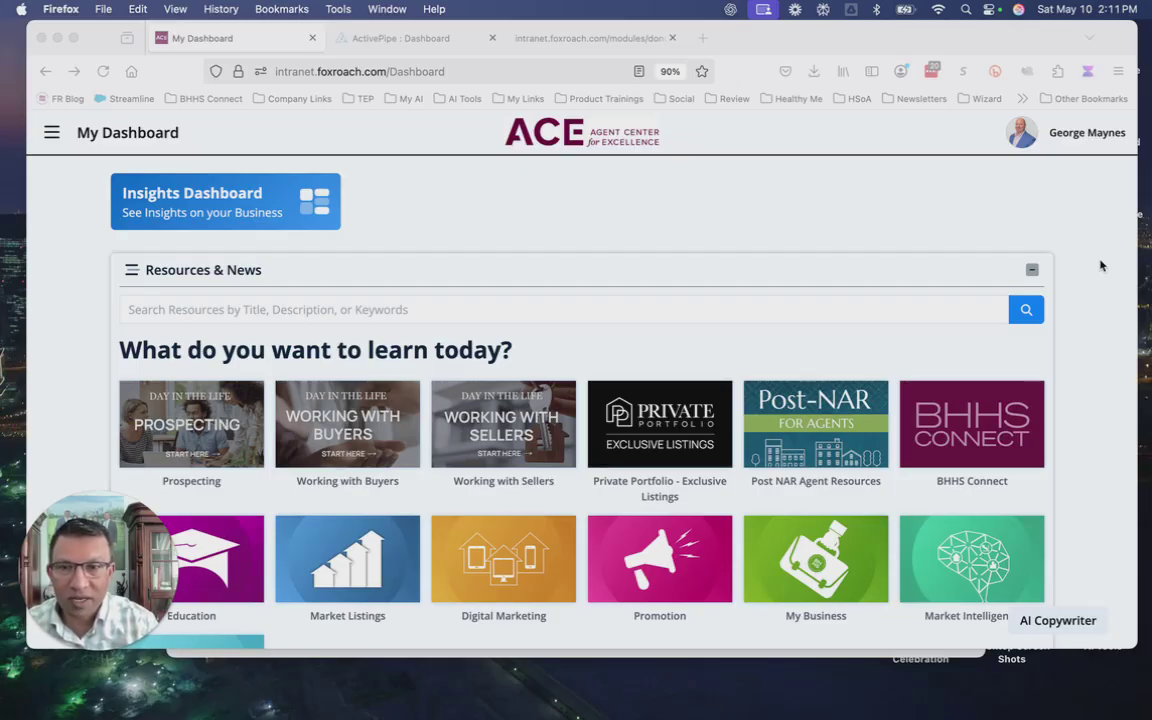
Search the intranet resources for 'activepipe' and open the ActivePipe - eMarketing tool.
{"action": "left_click", "coordinate": [491, 309]}
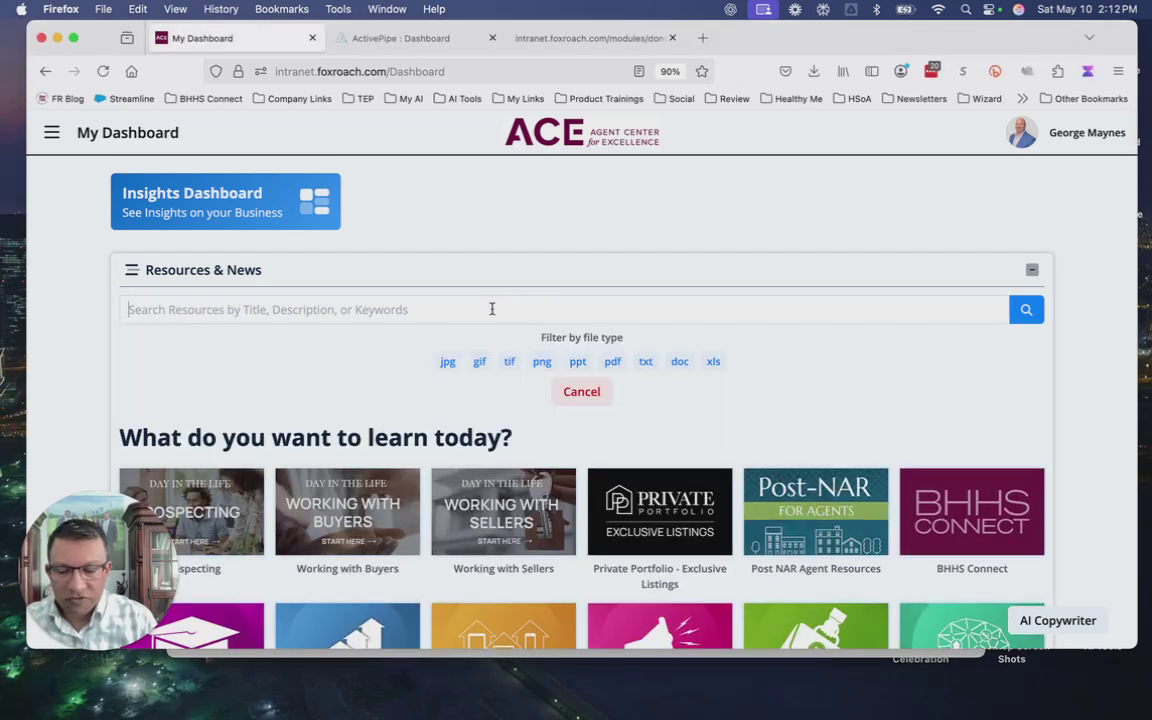
{"action": "type", "text": "active"}
{"action": "key", "text": "BackSpace"}
{"action": "key", "text": "BackSpace"}
{"action": "key", "text": "BackSpace"}
{"action": "type", "text": "ivepipe"}
{"action": "key", "text": "Return"}
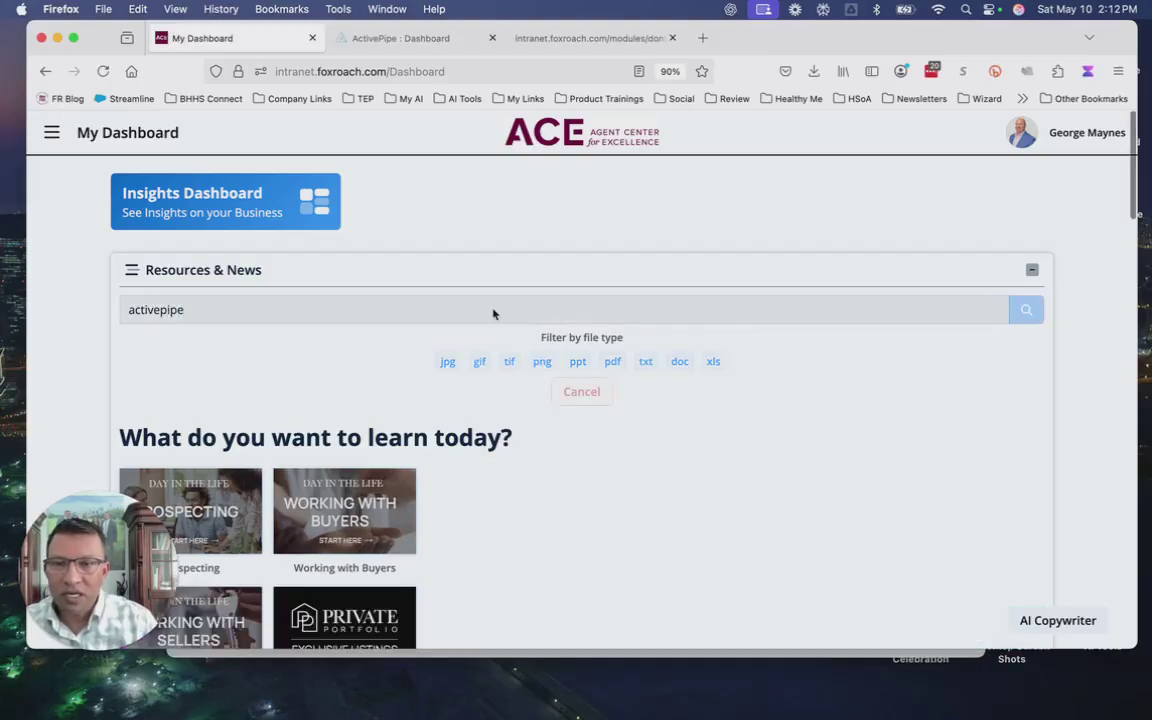
{"action": "scroll", "coordinate": [615, 532], "scroll_direction": "down", "scroll_amount": 3}
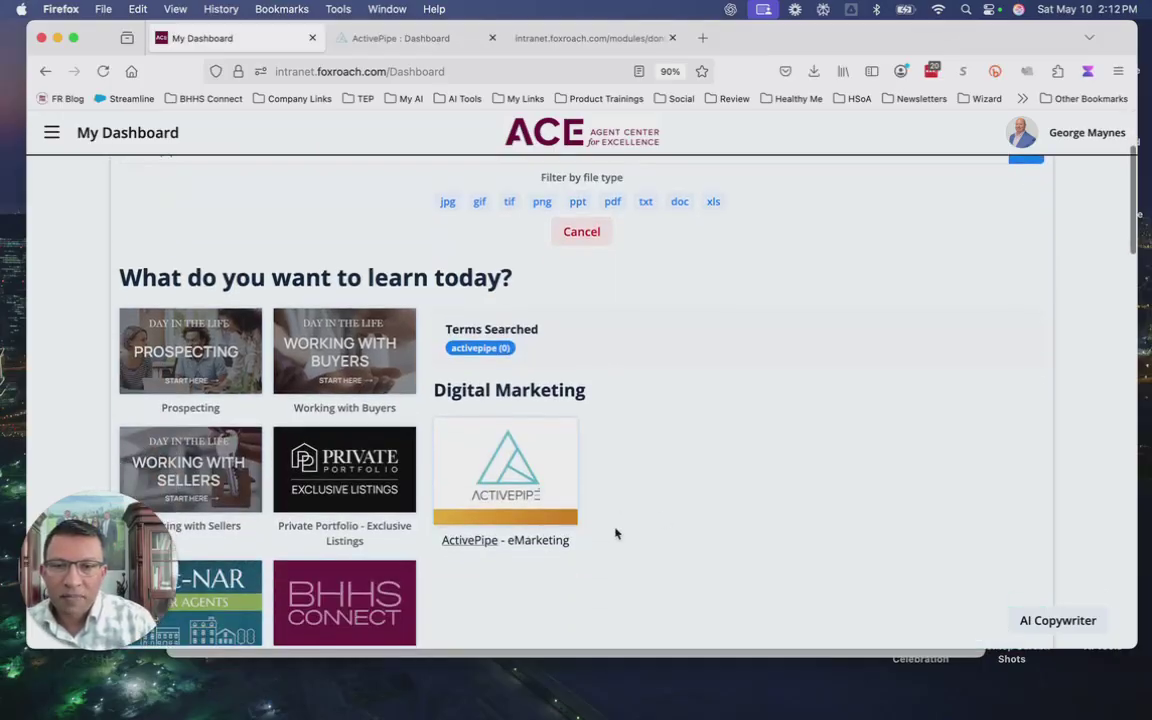
{"action": "left_click", "coordinate": [498, 481]}
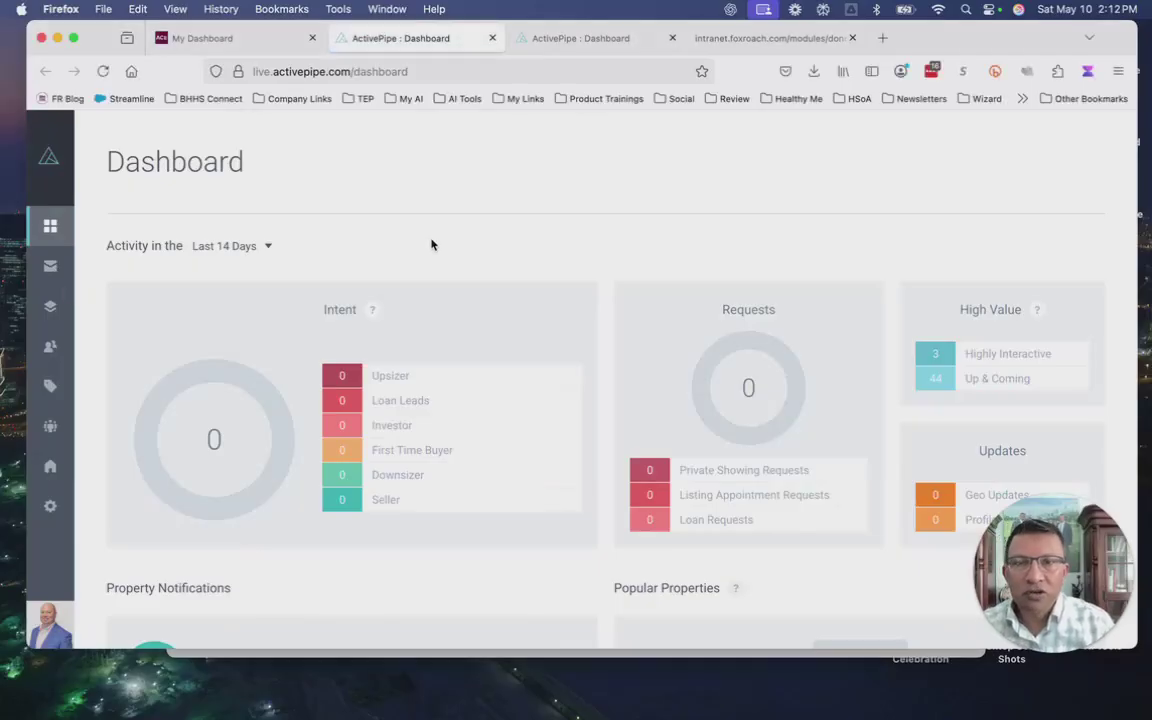
From the Campaigns list, create a new email campaign built from scratch.
{"action": "mouse_move", "coordinate": [60, 266]}
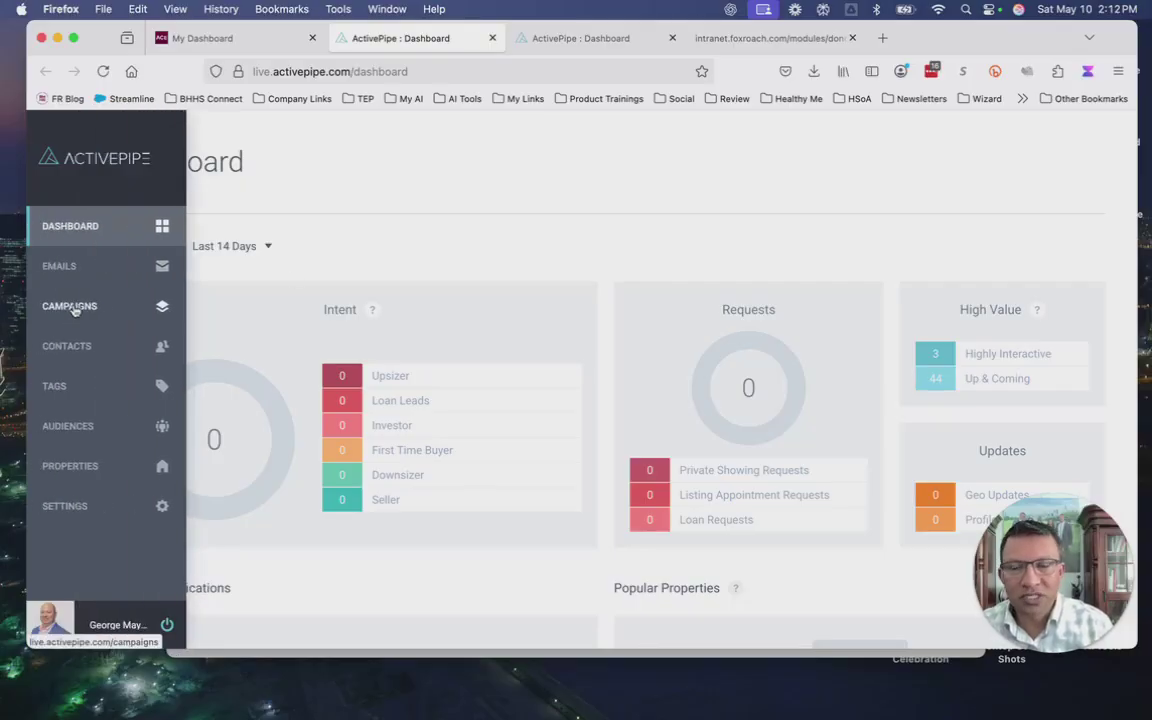
{"action": "left_click", "coordinate": [72, 307]}
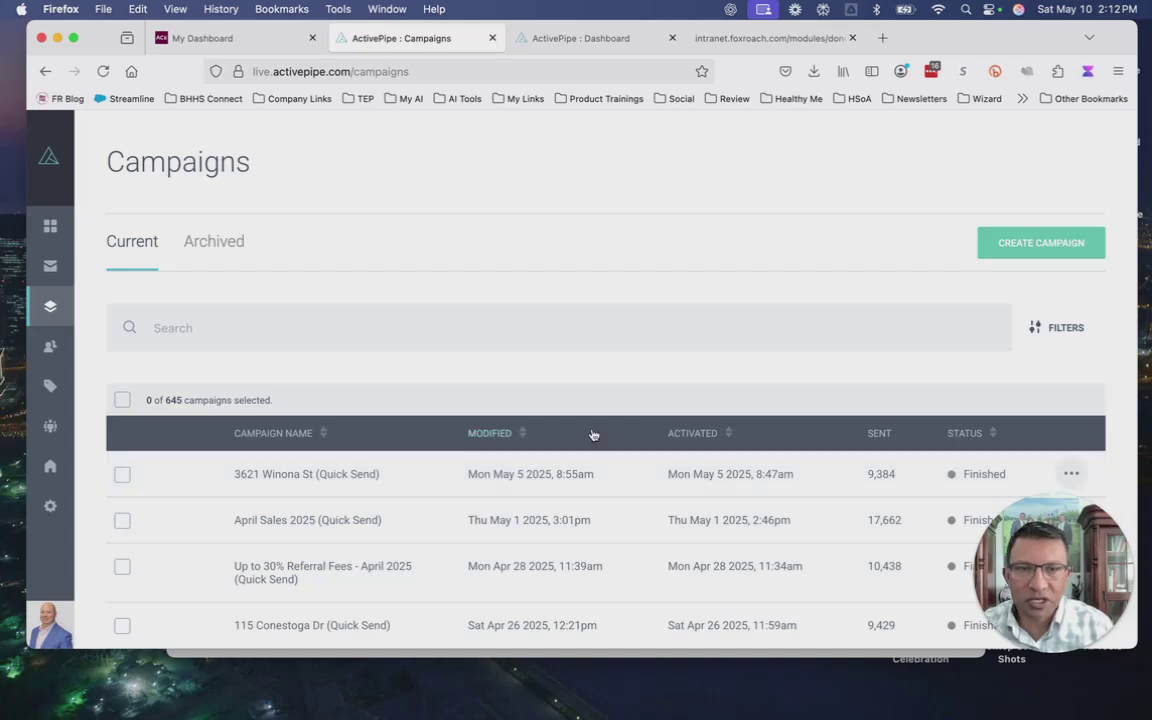
{"action": "left_click", "coordinate": [1047, 241]}
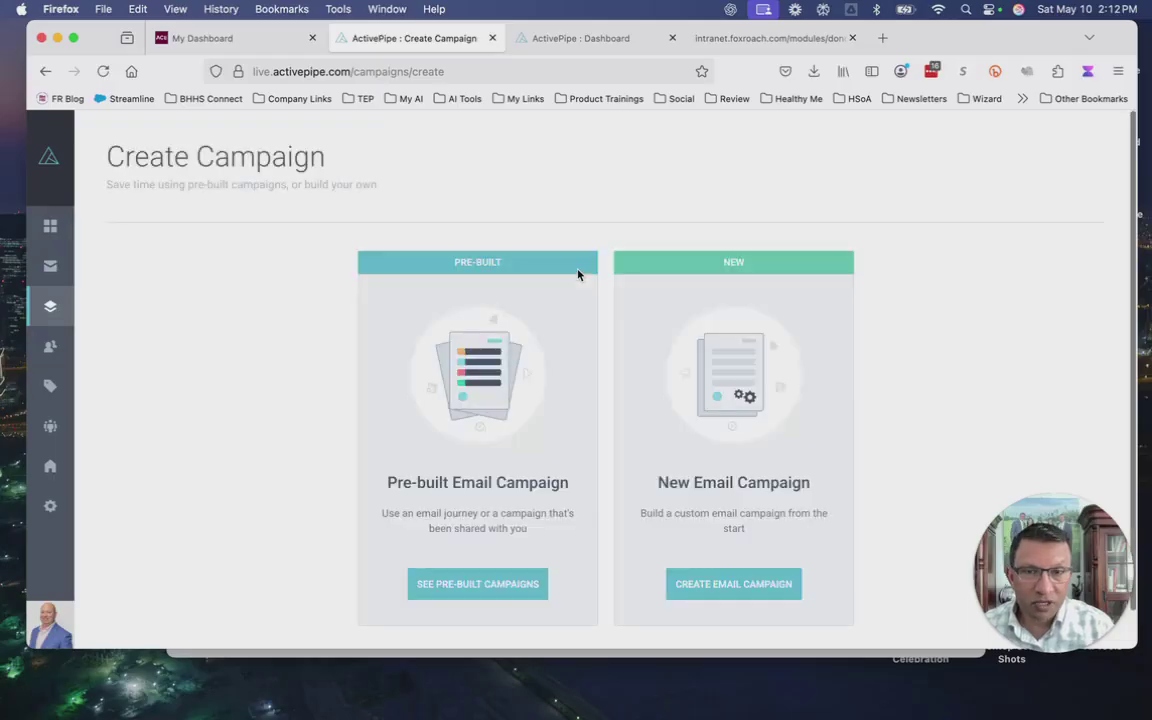
{"action": "left_click", "coordinate": [734, 595]}
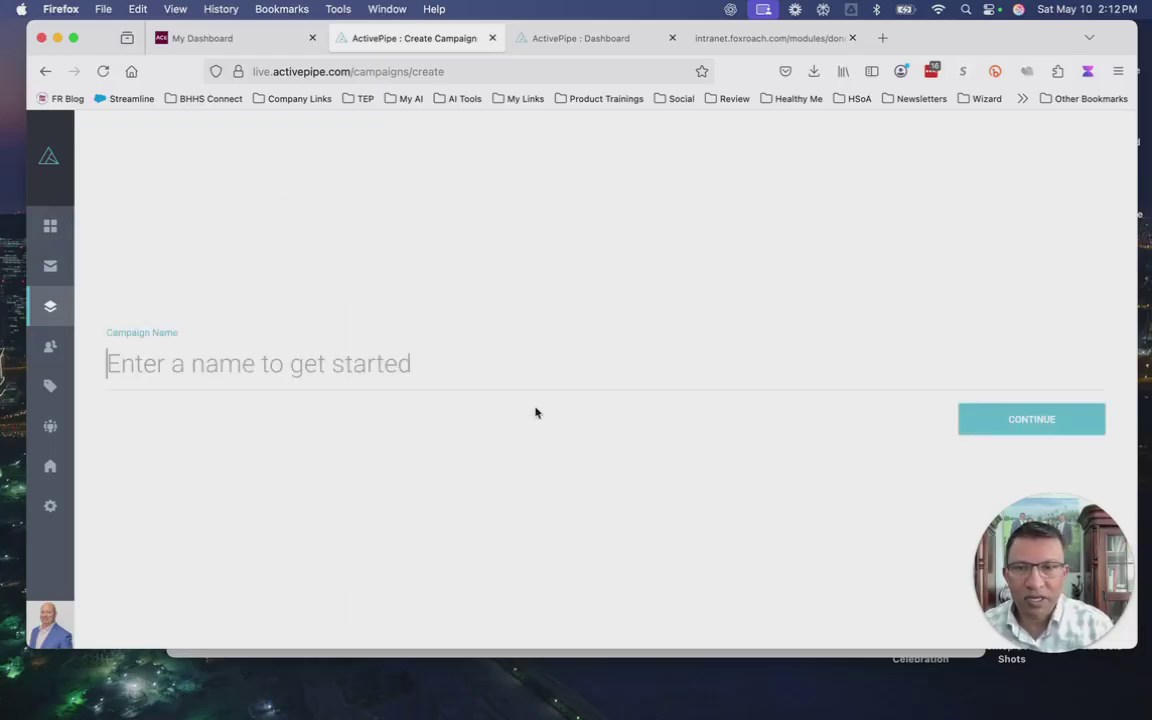
Name the campaign 'My newsletter' and continue to the campaign editor.
{"action": "left_click", "coordinate": [457, 364]}
{"action": "type", "text": "My newsltt"}
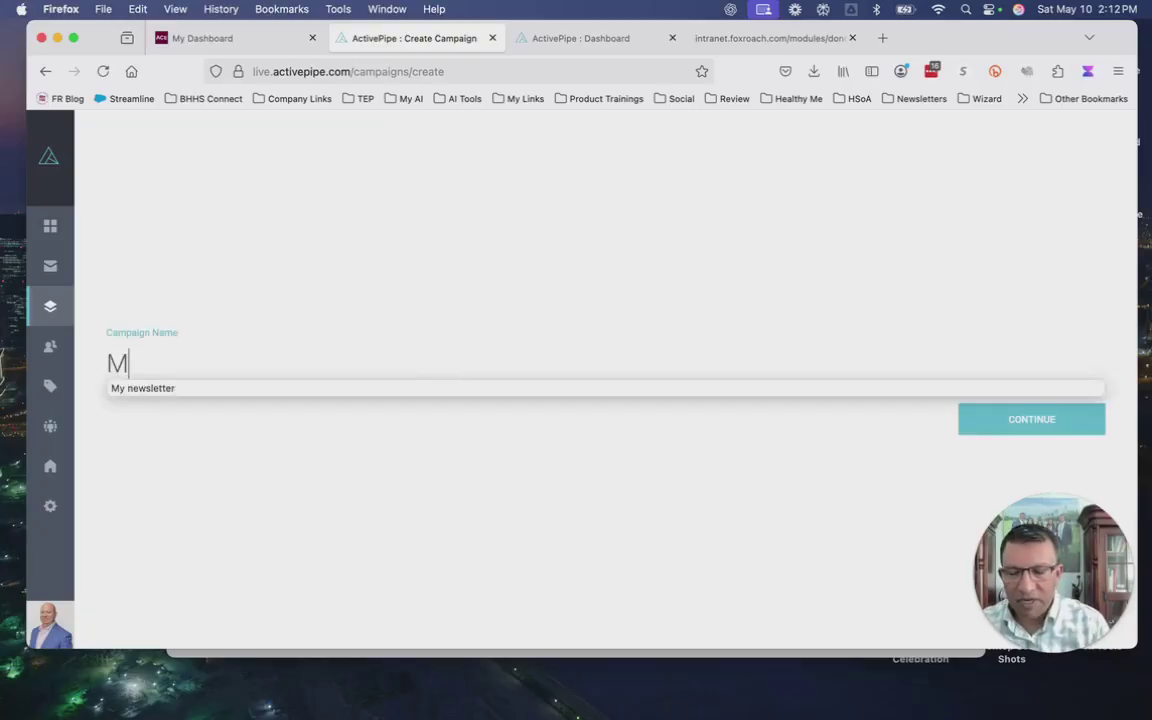
{"action": "key", "text": "BackSpace"}
{"action": "key", "text": "BackSpace"}
{"action": "key", "text": "BackSpace"}
{"action": "type", "text": "letter"}
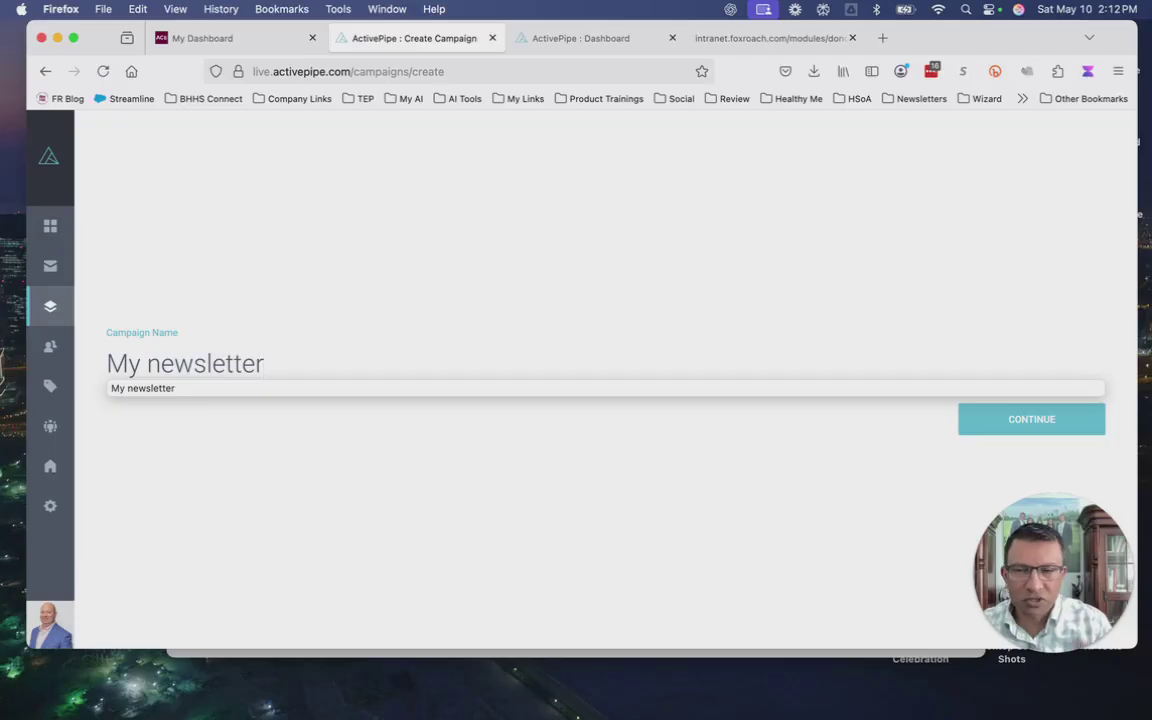
{"action": "left_click", "coordinate": [1043, 423]}
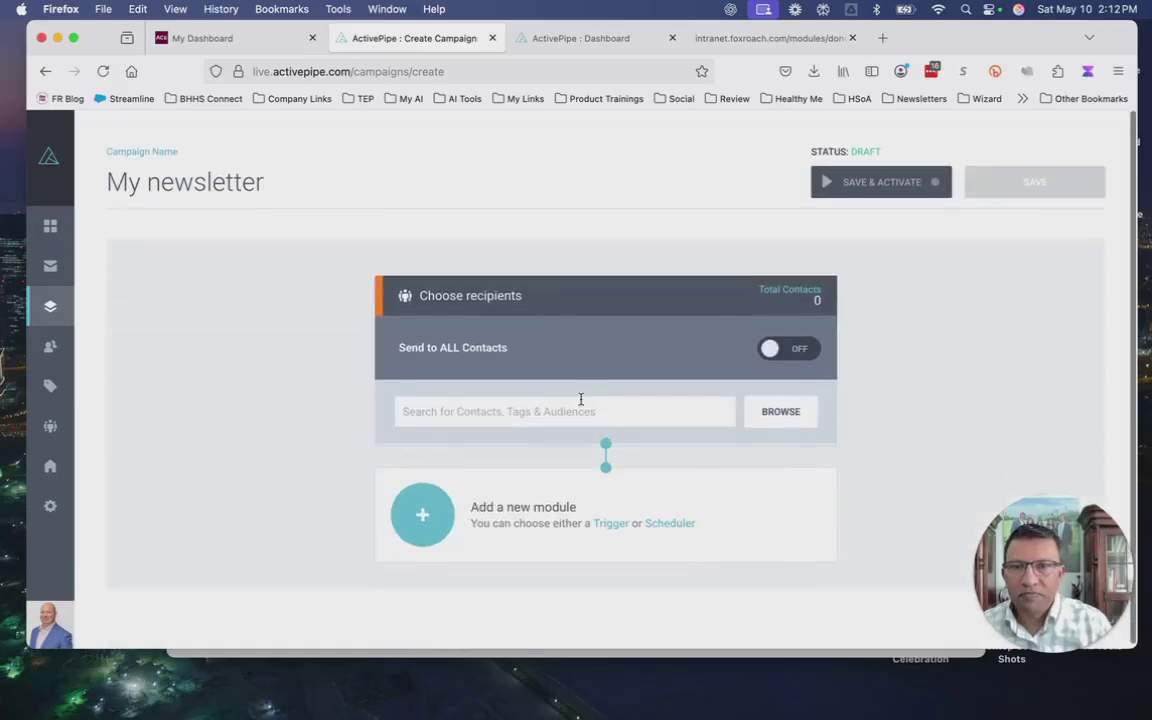
Choose the Chestnut Hill (RelianceNetwork) tag as recipients, totalling 1,182 contacts.
{"action": "left_click", "coordinate": [777, 419]}
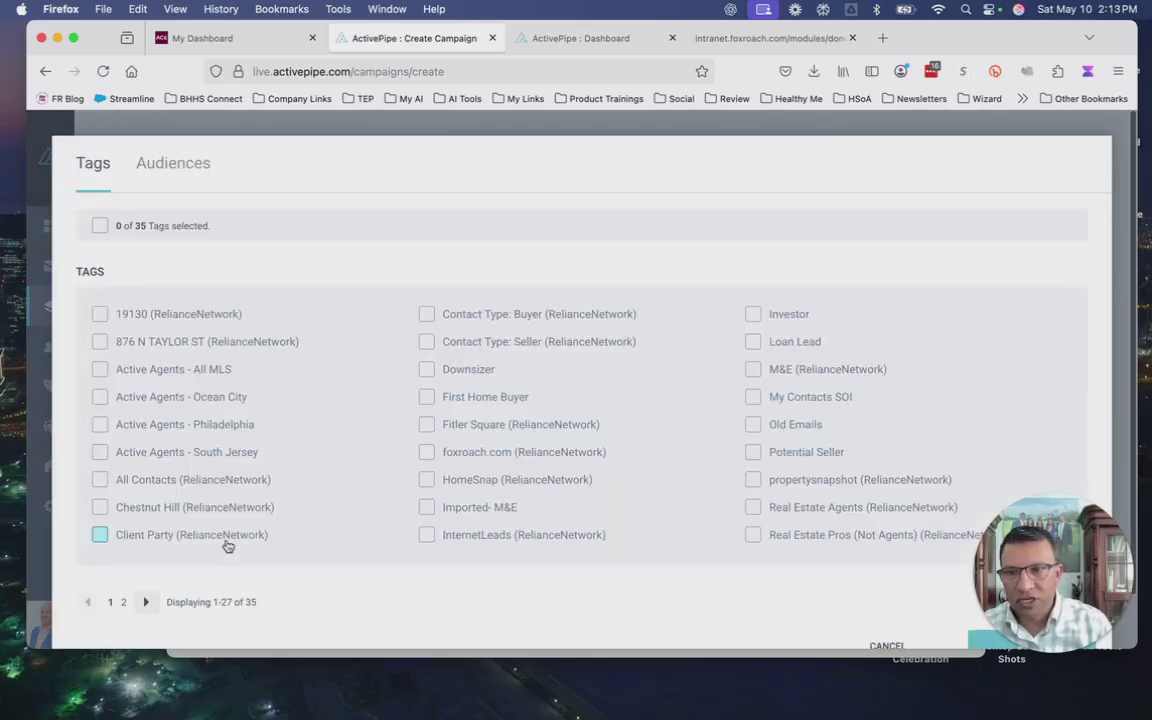
{"action": "left_click", "coordinate": [99, 507]}
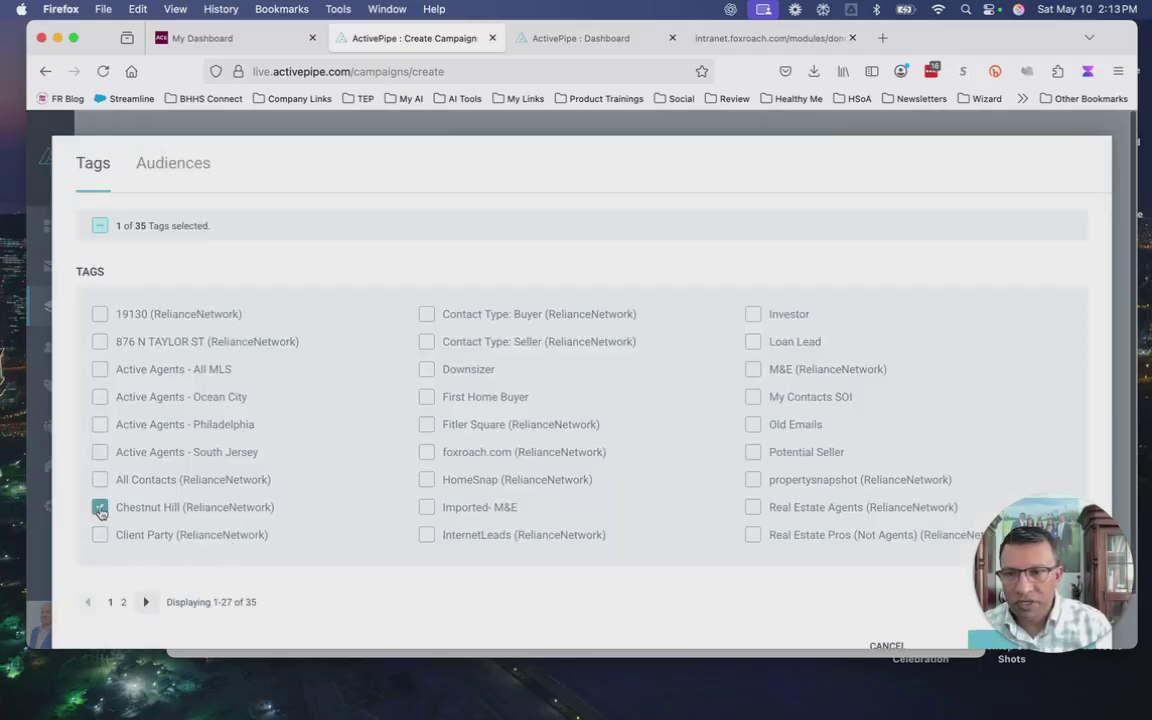
{"action": "left_click", "coordinate": [994, 642]}
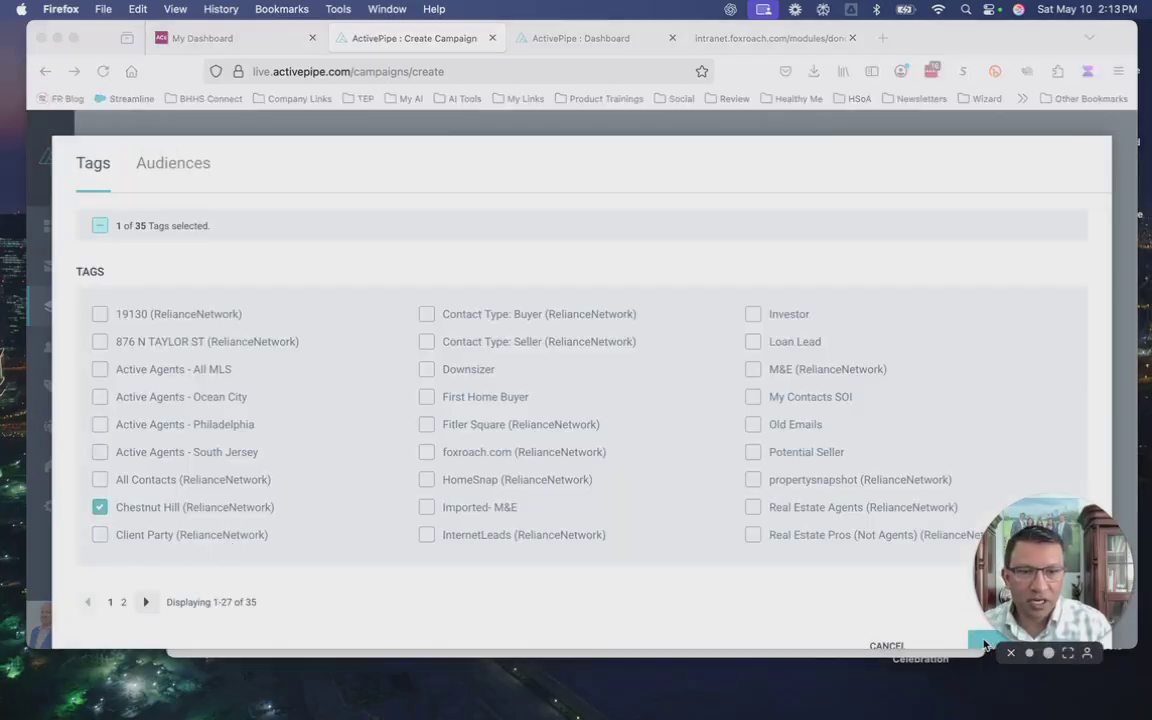
{"action": "left_click", "coordinate": [1034, 647]}
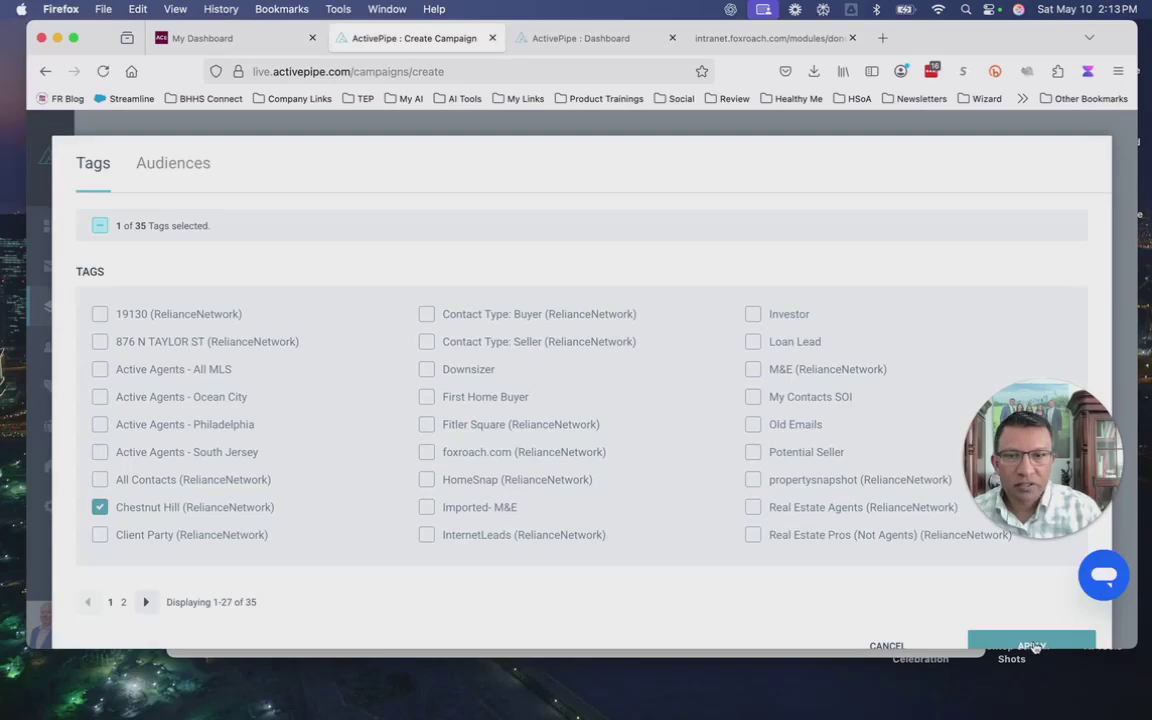
{"action": "left_click", "coordinate": [1034, 647]}
{"action": "scroll", "coordinate": [796, 571], "scroll_direction": "down", "scroll_amount": 2}
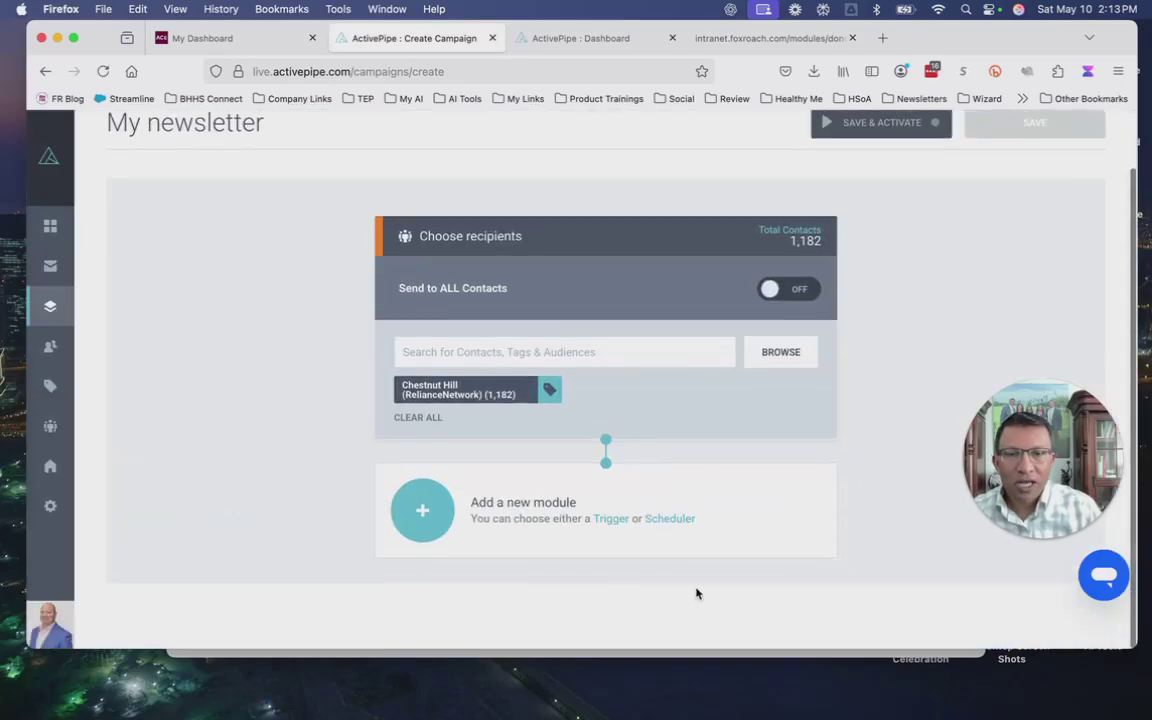
Add a Date & Time scheduler set to 09:00 AM on May 22nd 2025.
{"action": "left_click", "coordinate": [668, 520]}
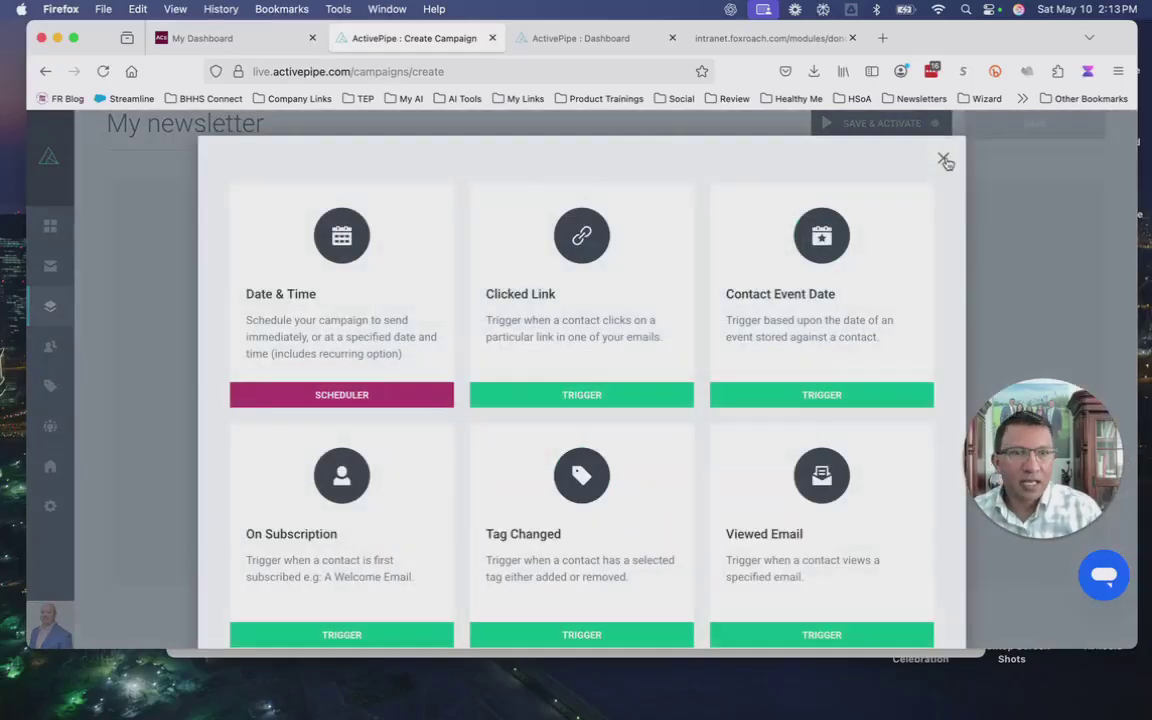
{"action": "left_click", "coordinate": [944, 159]}
{"action": "left_click", "coordinate": [612, 519]}
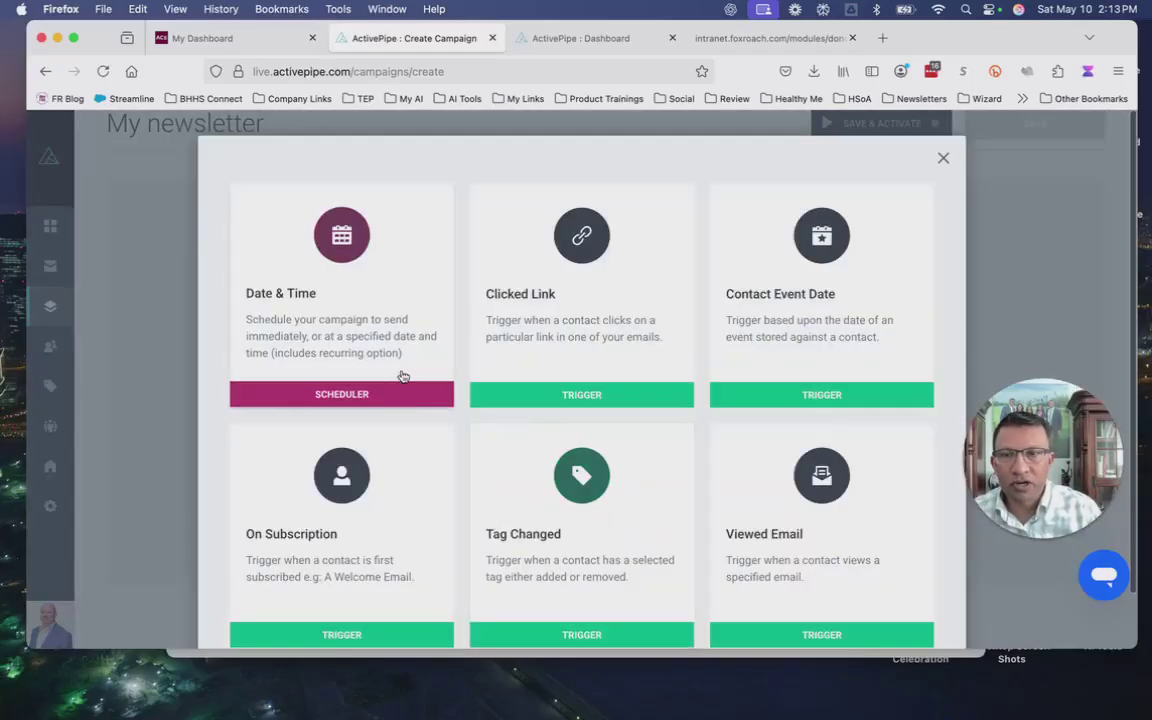
{"action": "left_click", "coordinate": [345, 396]}
{"action": "scroll", "coordinate": [748, 540], "scroll_direction": "down", "scroll_amount": 5}
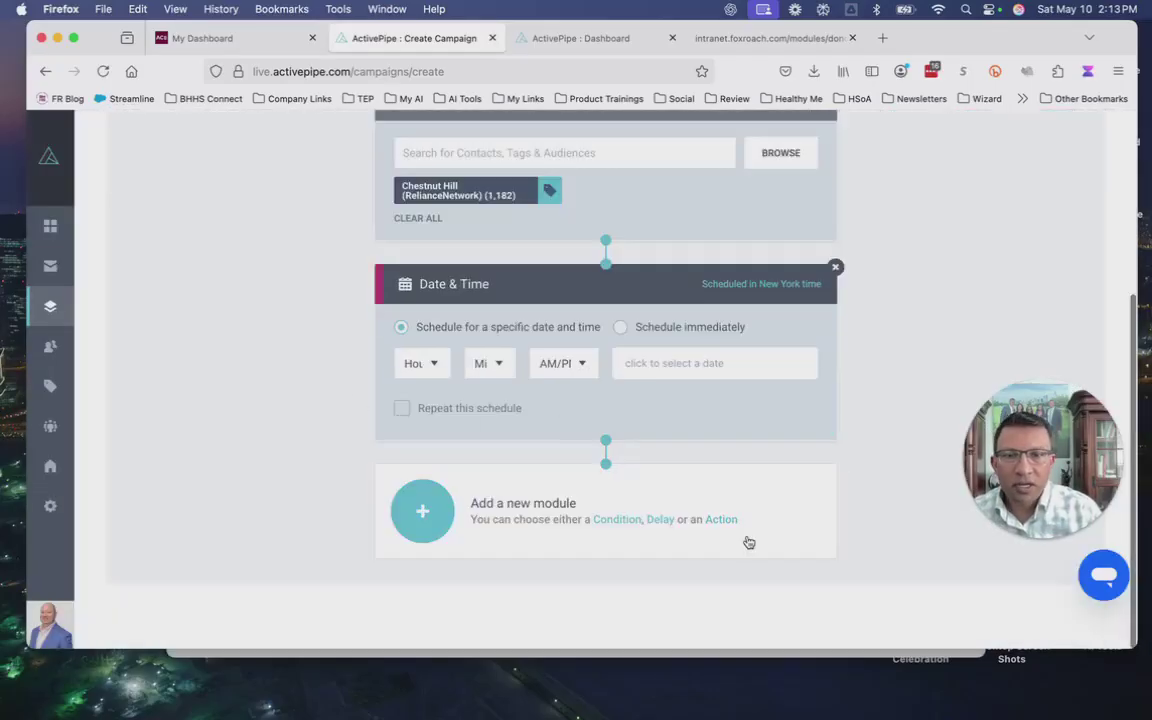
{"action": "left_click", "coordinate": [432, 364]}
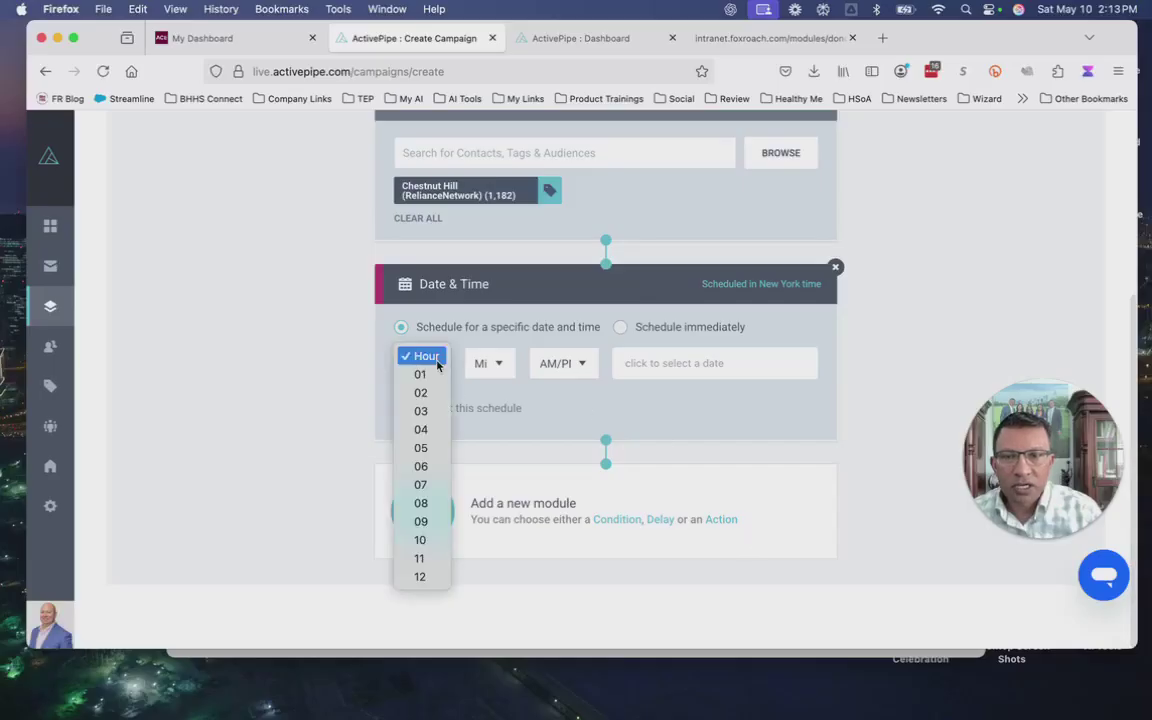
{"action": "left_click", "coordinate": [434, 519]}
{"action": "left_click", "coordinate": [770, 364]}
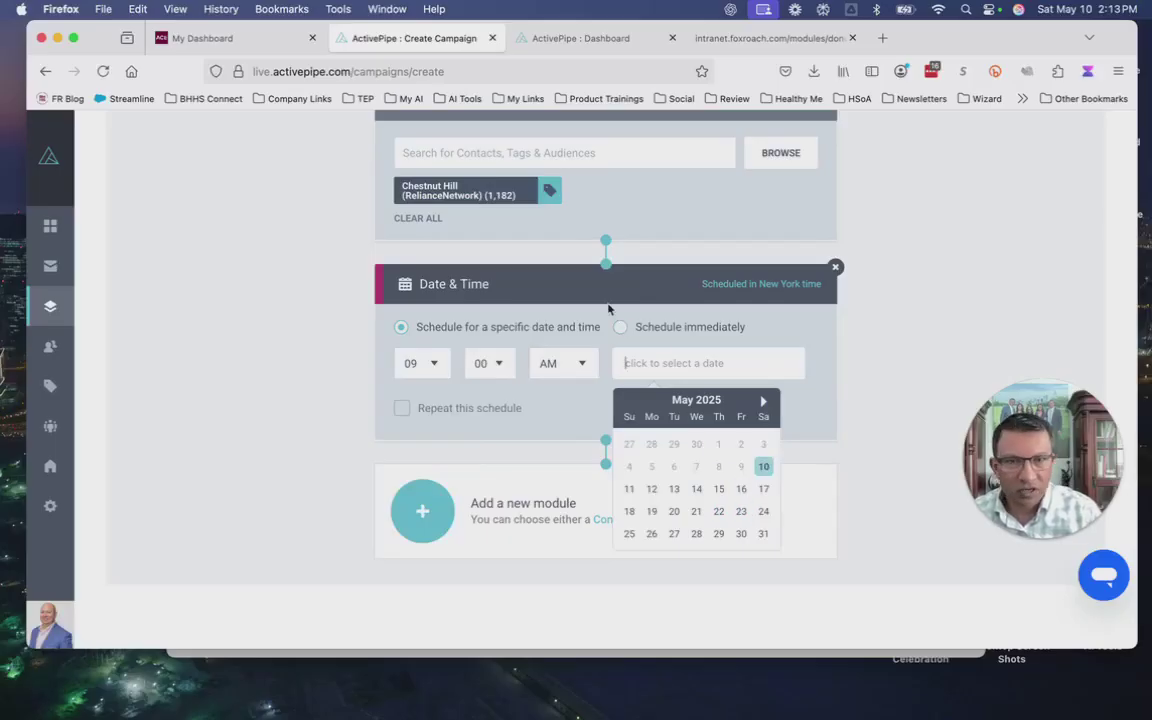
{"action": "left_click", "coordinate": [720, 513]}
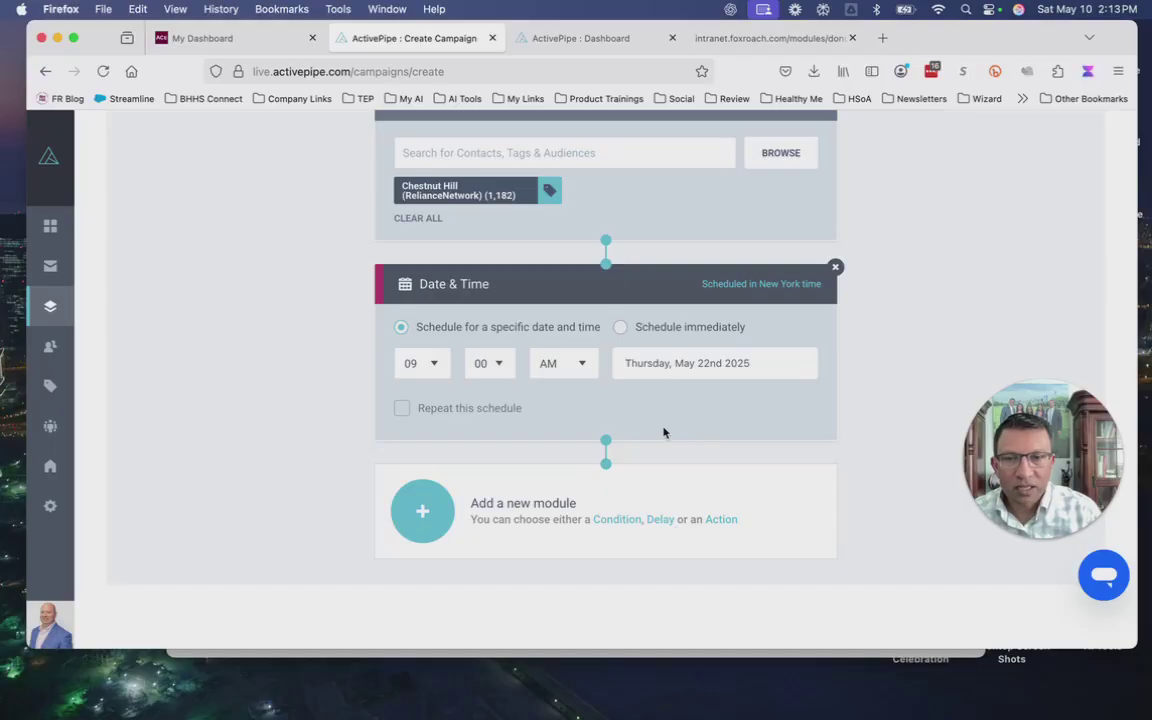
{"action": "left_click", "coordinate": [722, 520]}
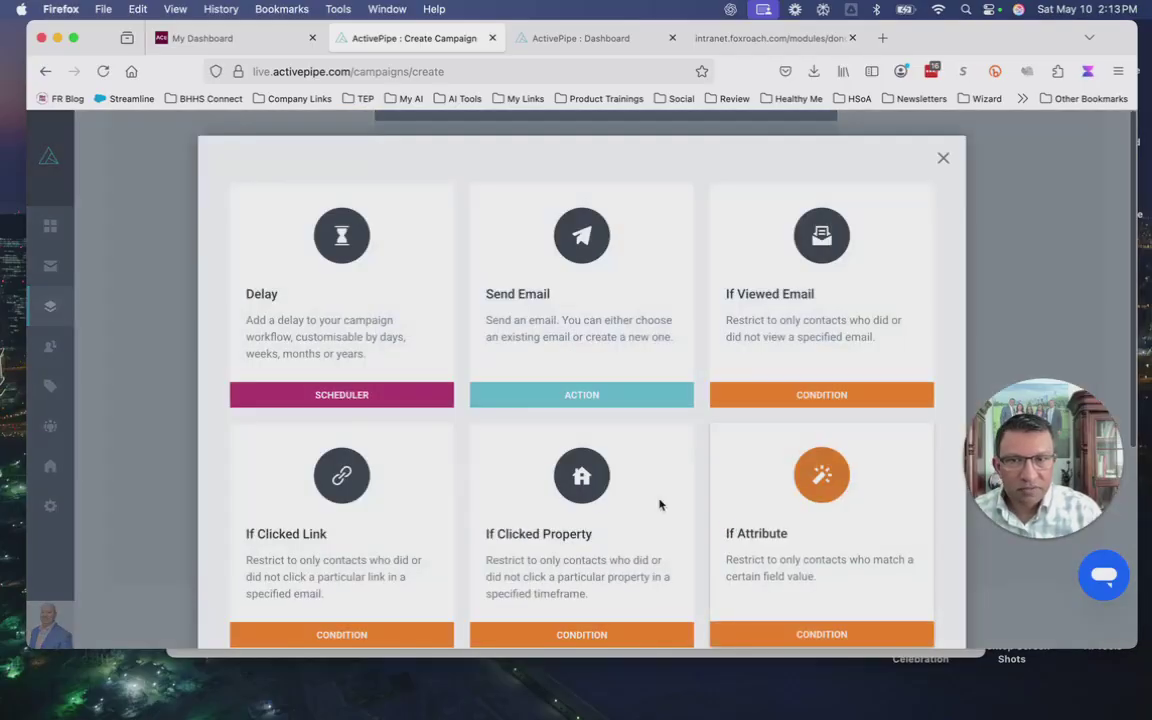
{"action": "left_click", "coordinate": [587, 398]}
{"action": "left_click", "coordinate": [548, 563]}
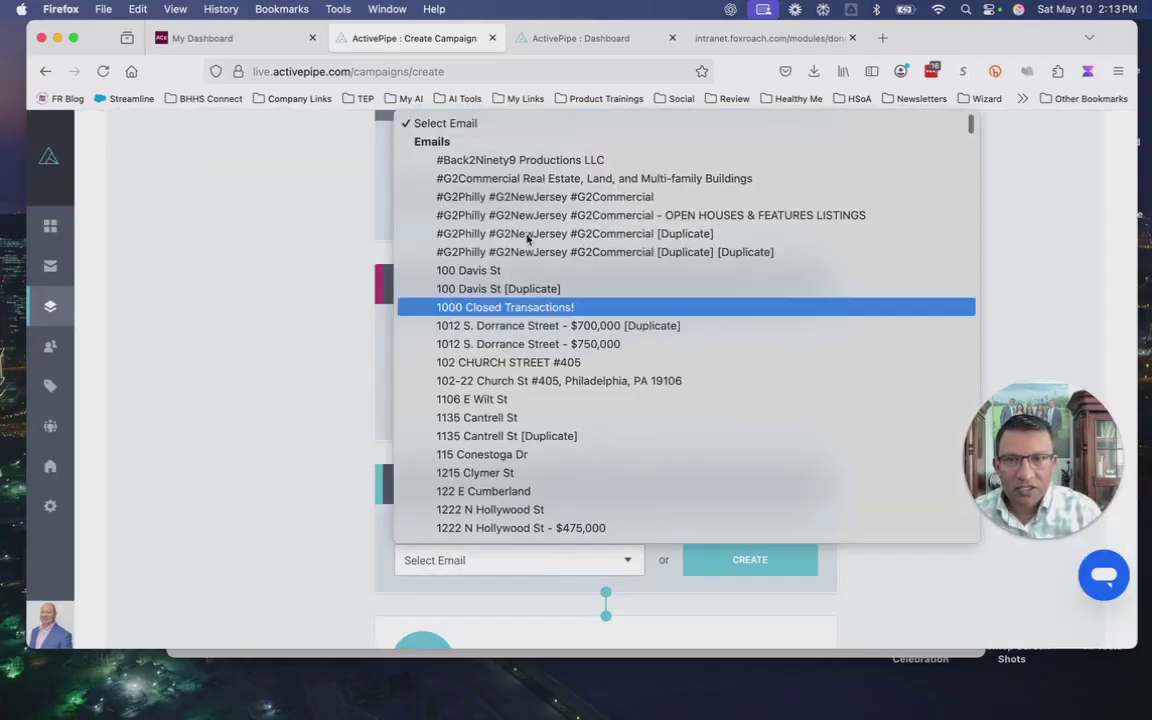
{"action": "left_click", "coordinate": [450, 270]}
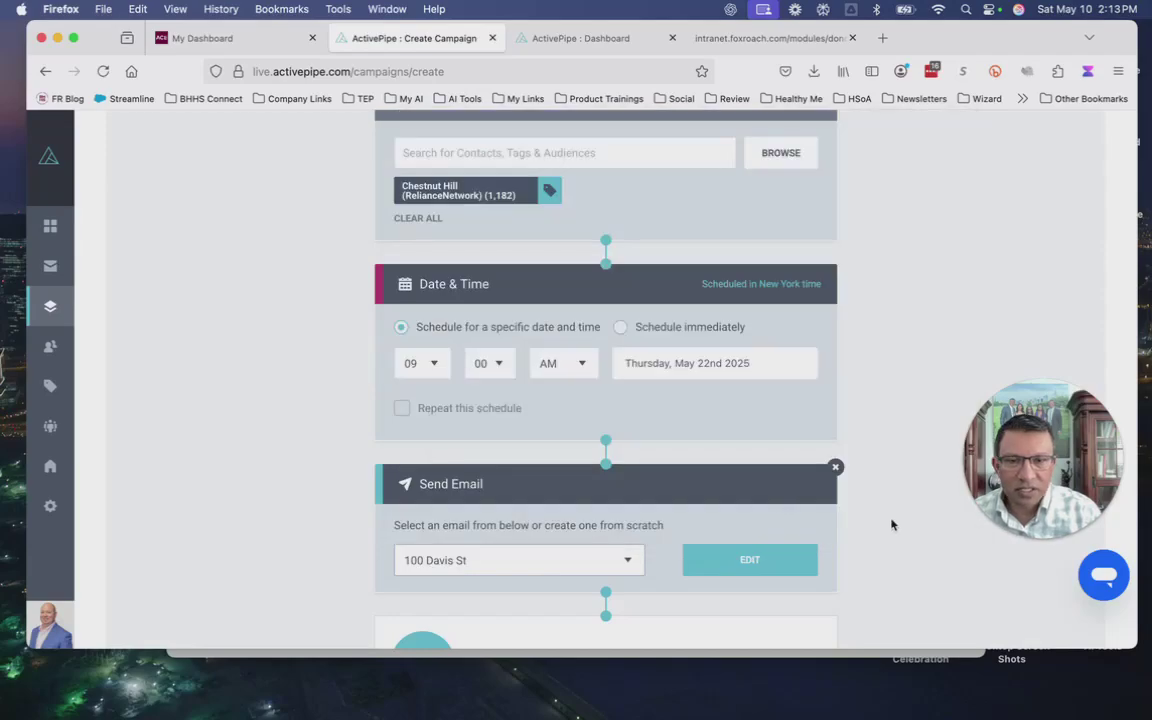
{"action": "scroll", "coordinate": [892, 522], "scroll_direction": "down", "scroll_amount": 3}
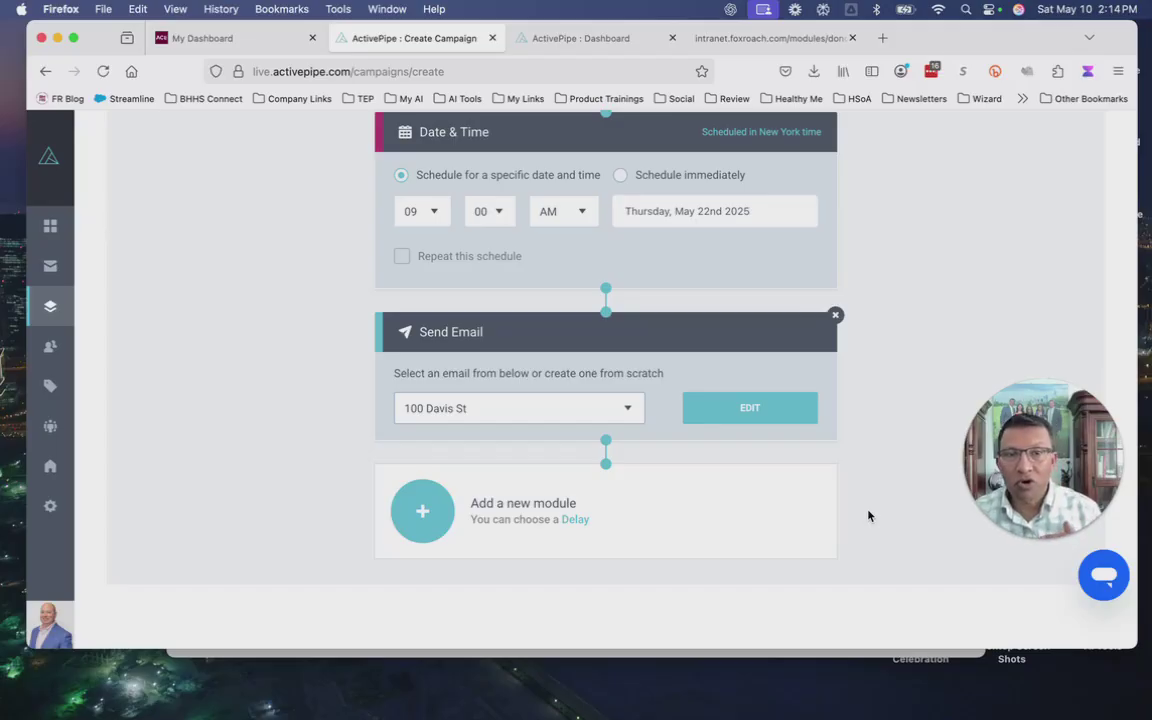
Add a Delay module after the first email, set to 4 Days.
{"action": "left_click", "coordinate": [566, 520]}
{"action": "left_click", "coordinate": [581, 487]}
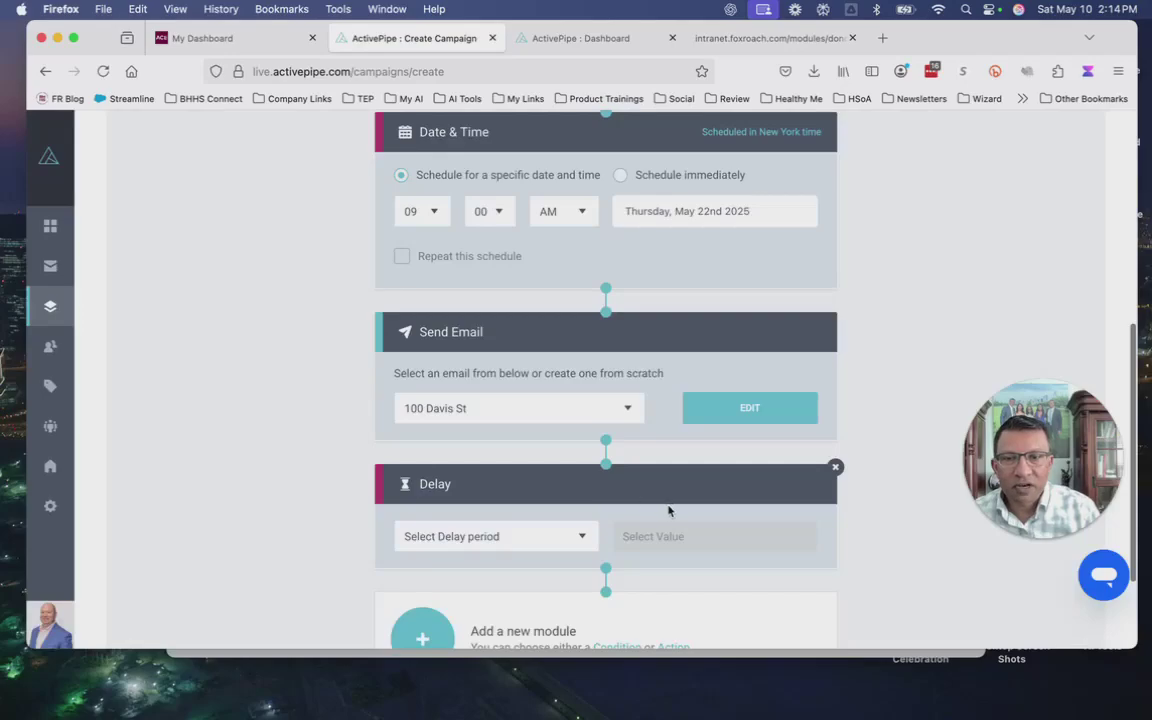
{"action": "scroll", "coordinate": [659, 466], "scroll_direction": "down", "scroll_amount": 3}
{"action": "left_click", "coordinate": [583, 408]}
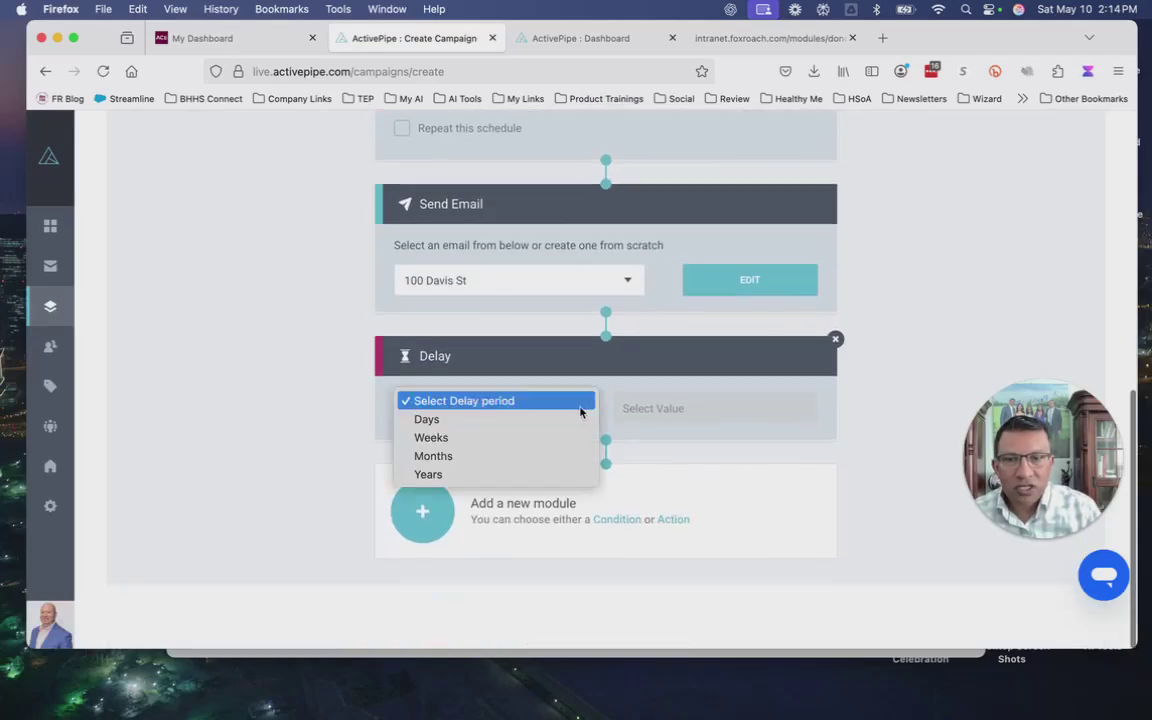
{"action": "left_click", "coordinate": [441, 420]}
{"action": "left_click", "coordinate": [715, 410]}
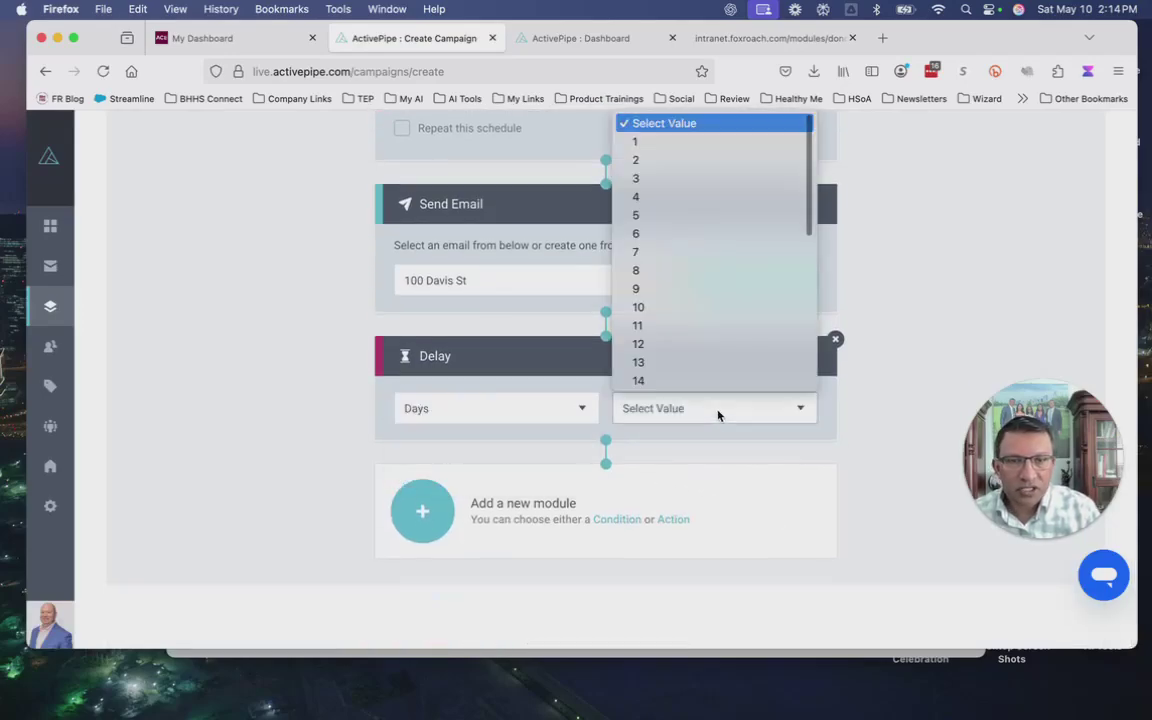
{"action": "left_click", "coordinate": [638, 197]}
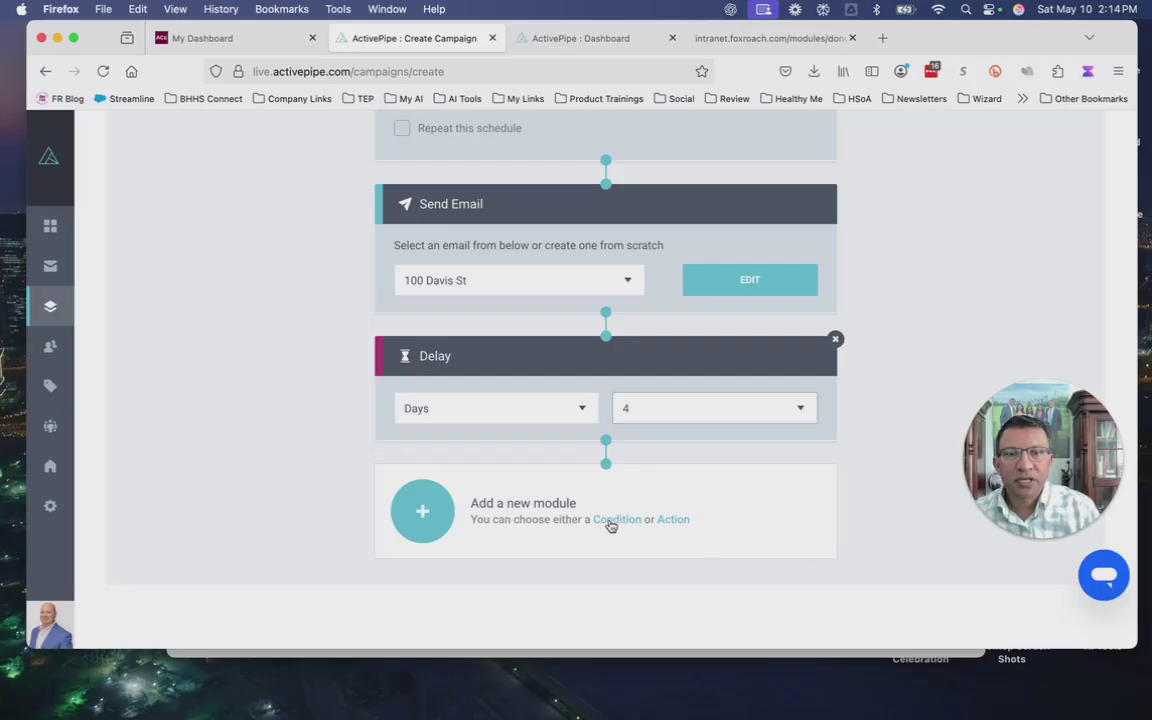
{"action": "left_click", "coordinate": [675, 521]}
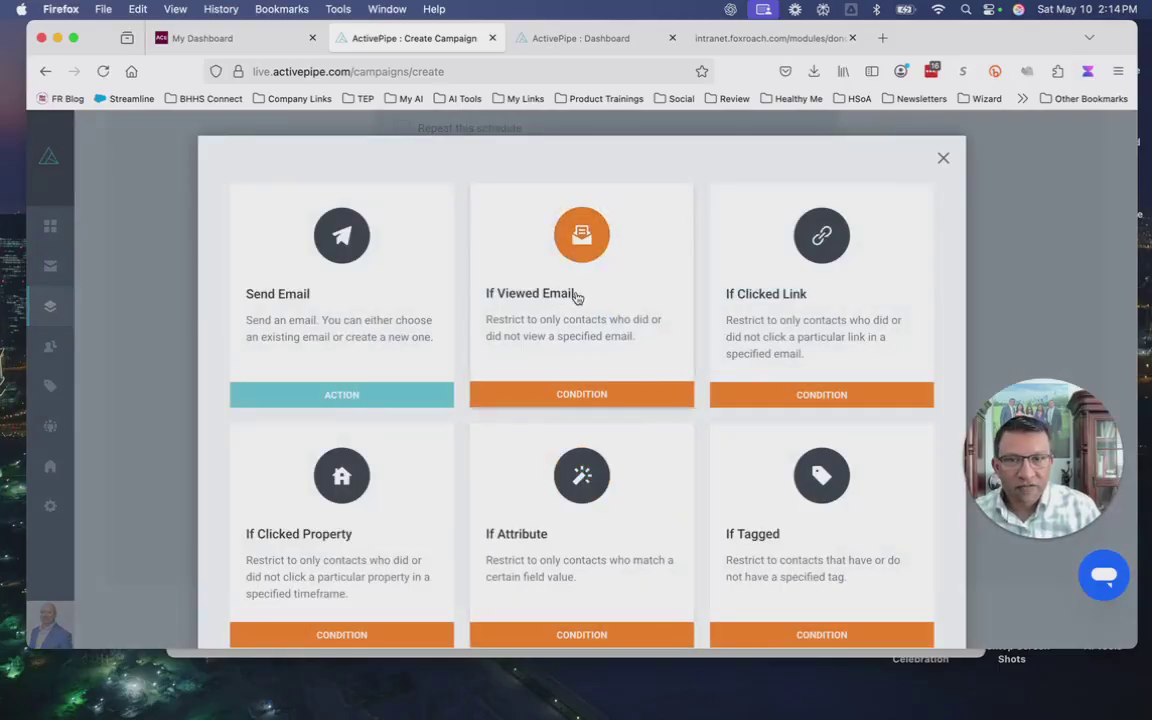
{"action": "left_click", "coordinate": [590, 396]}
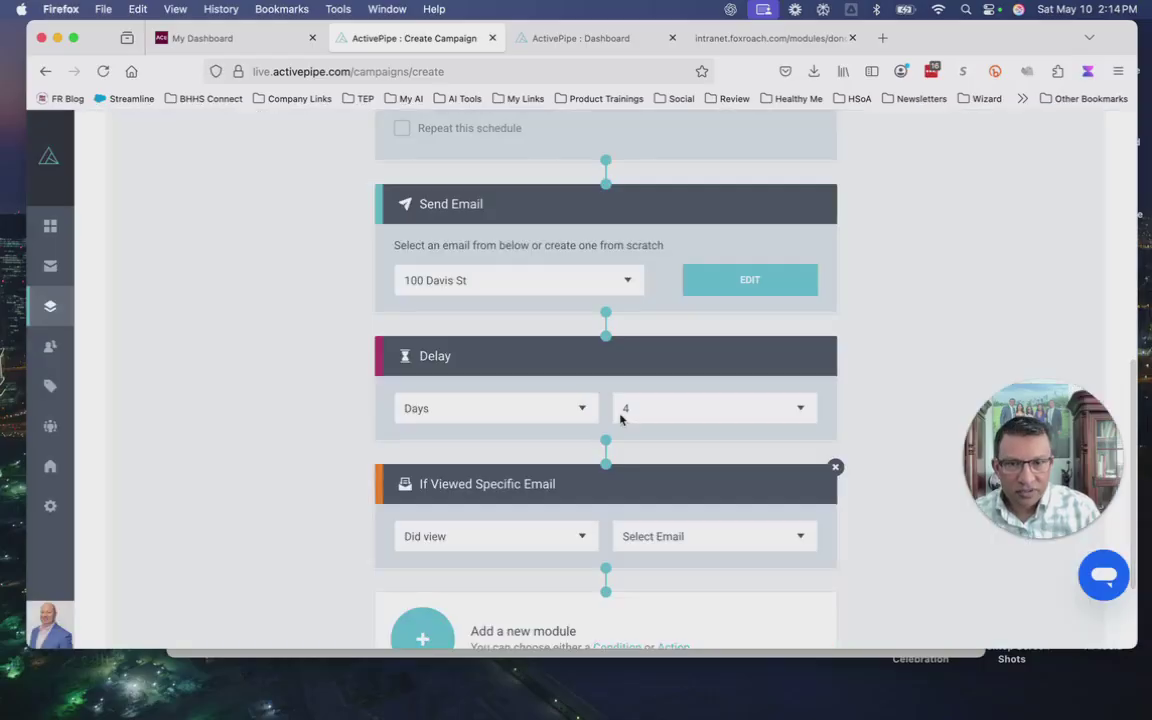
{"action": "left_click", "coordinate": [517, 543]}
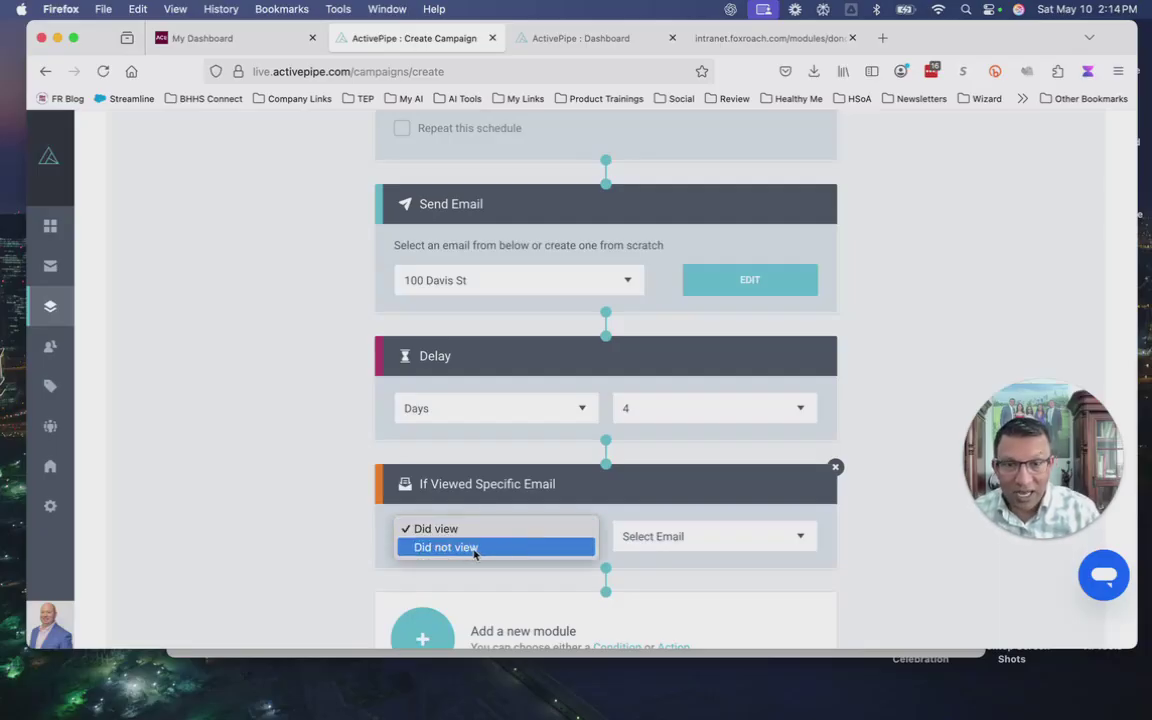
{"action": "left_click", "coordinate": [472, 550]}
{"action": "left_click", "coordinate": [733, 545]}
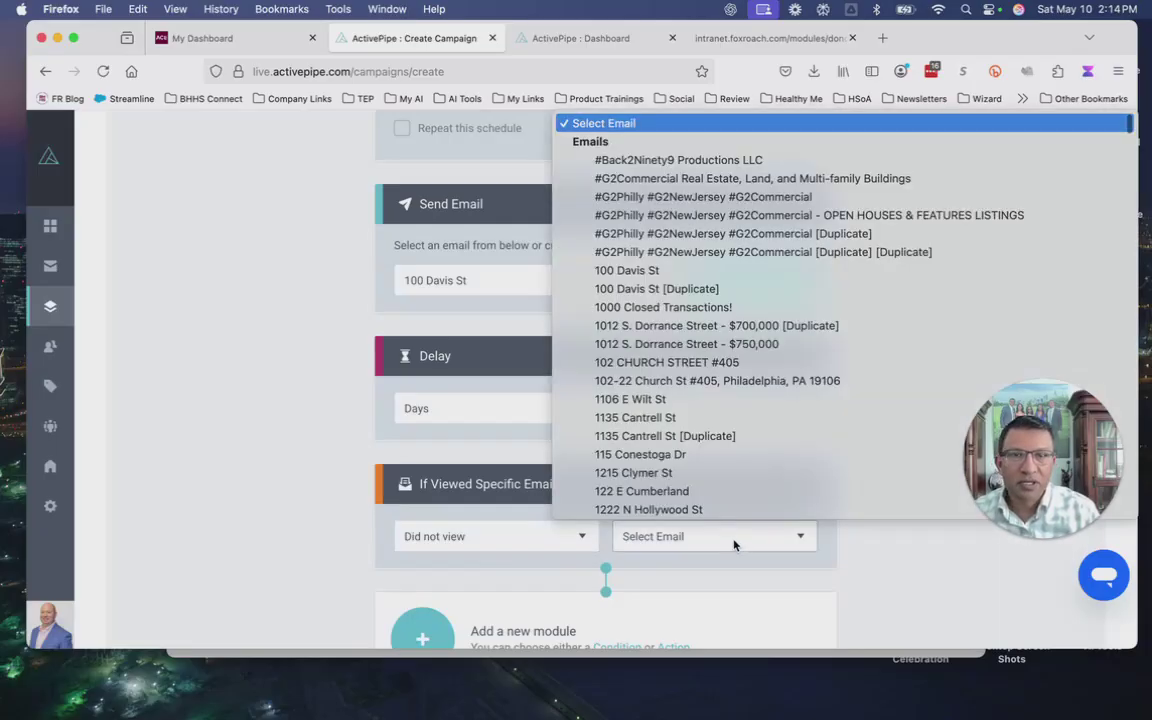
{"action": "left_click", "coordinate": [640, 275]}
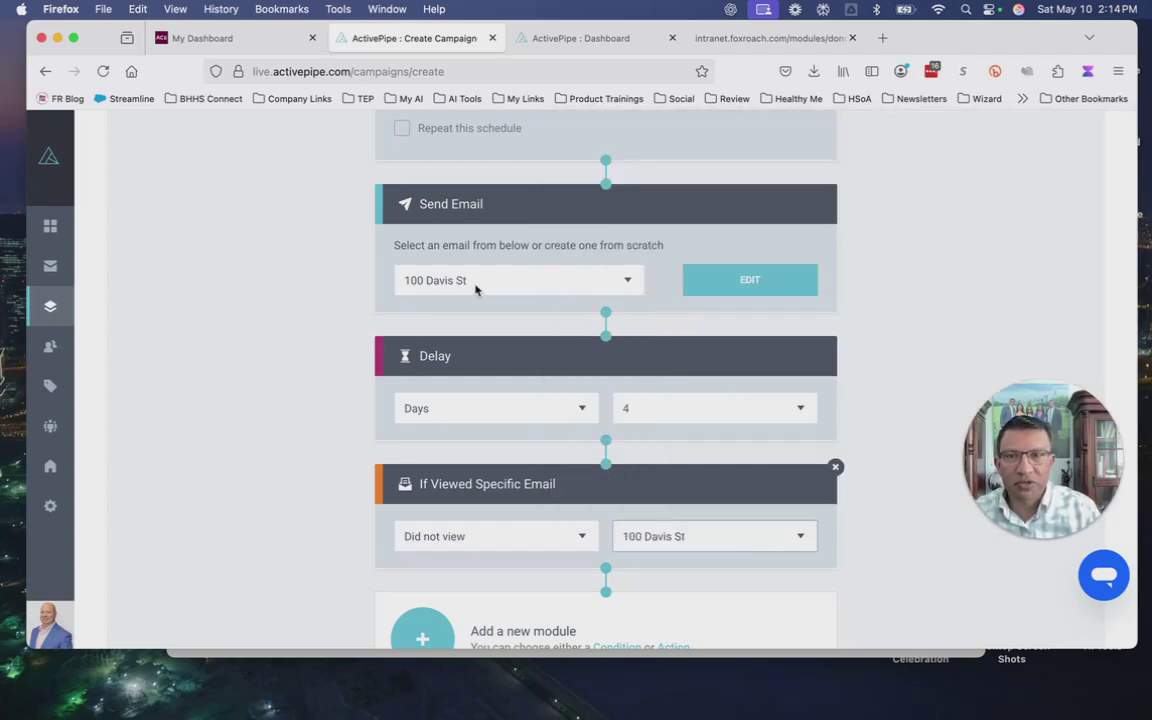
{"action": "scroll", "coordinate": [900, 480], "scroll_direction": "up", "scroll_amount": 5}
{"action": "scroll", "coordinate": [893, 481], "scroll_direction": "down", "scroll_amount": 5}
{"action": "scroll", "coordinate": [890, 480], "scroll_direction": "up", "scroll_amount": 2}
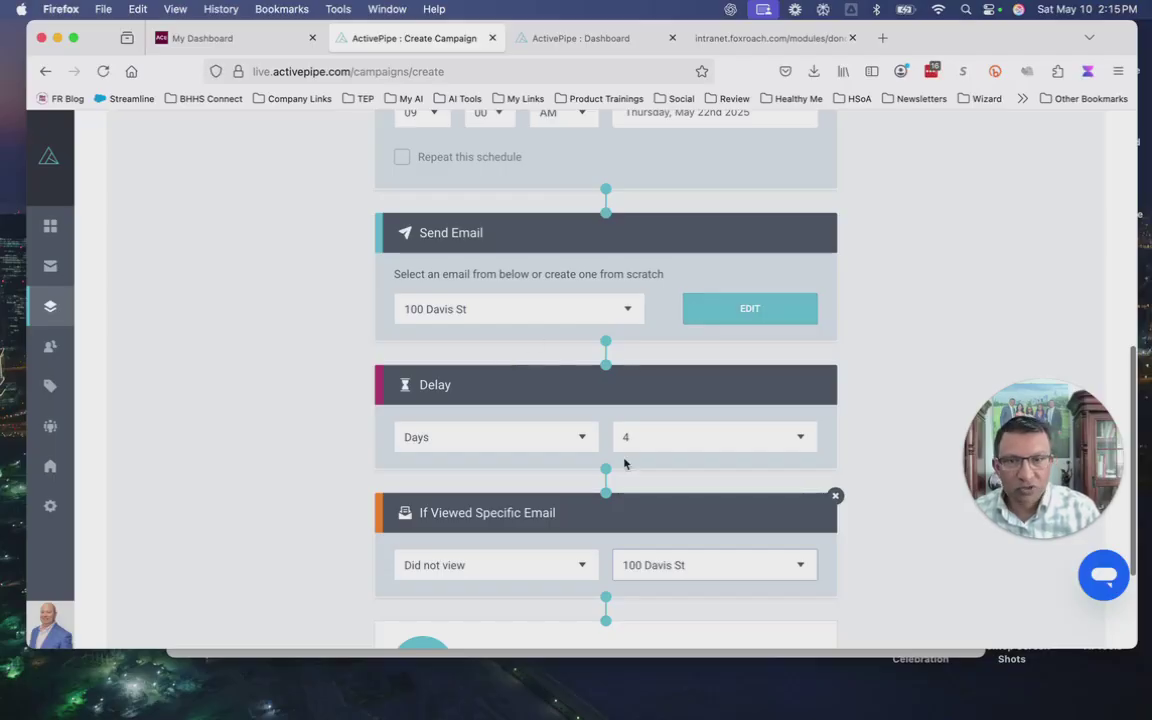
{"action": "scroll", "coordinate": [623, 465], "scroll_direction": "down", "scroll_amount": 3}
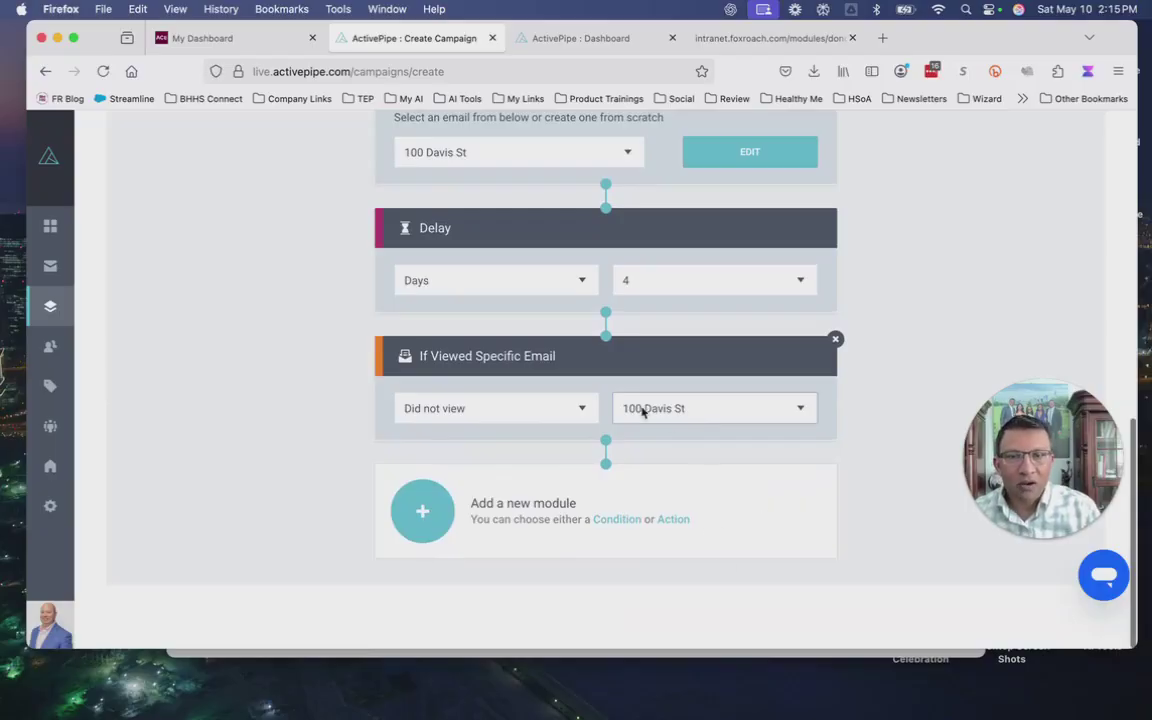
{"action": "left_click", "coordinate": [677, 527]}
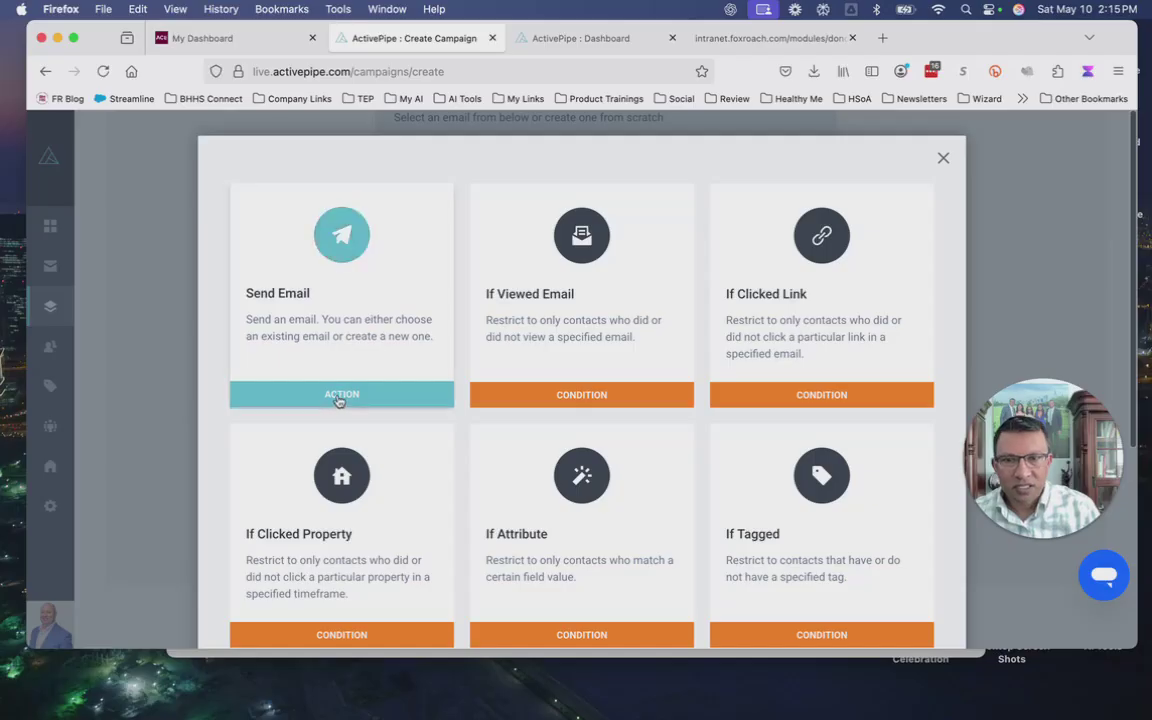
{"action": "left_click", "coordinate": [340, 400]}
{"action": "scroll", "coordinate": [609, 496], "scroll_direction": "down", "scroll_amount": 3}
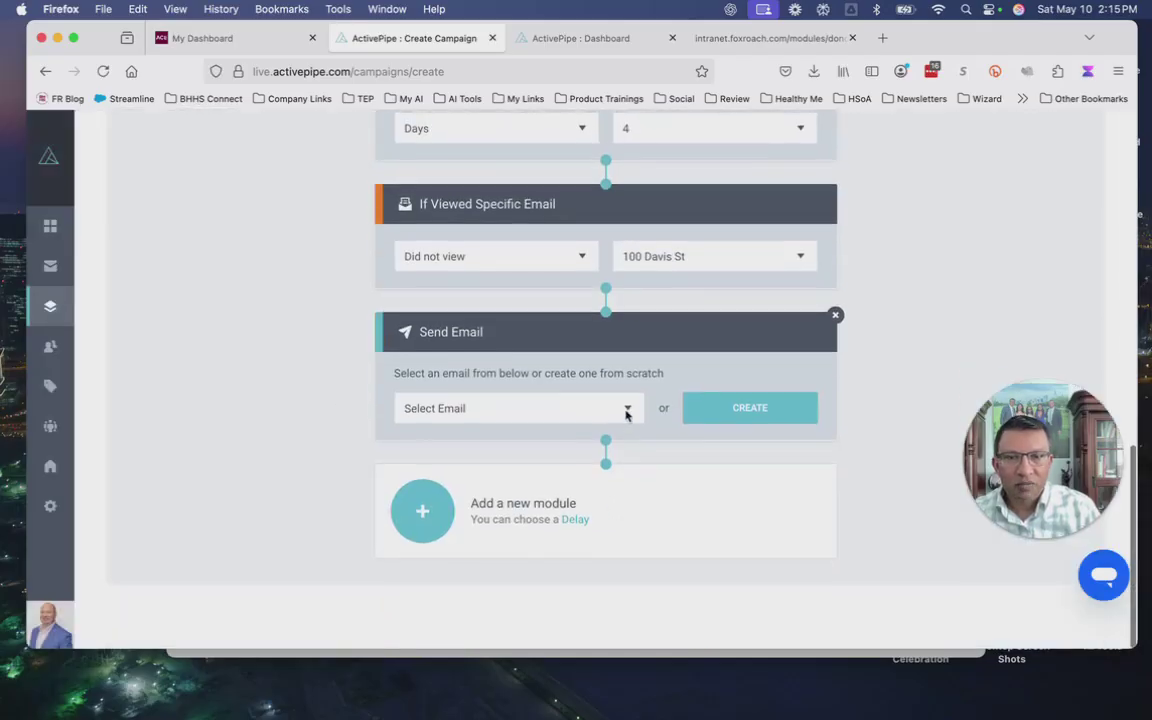
{"action": "left_click", "coordinate": [625, 409]}
{"action": "left_click", "coordinate": [527, 270]}
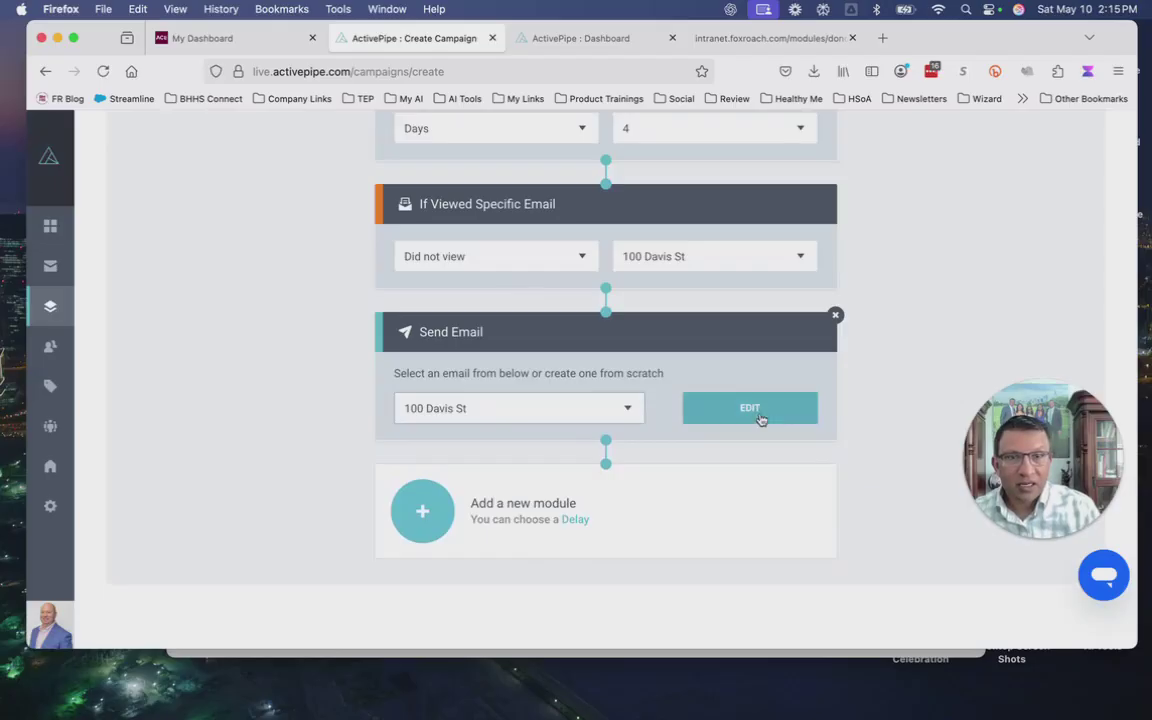
{"action": "scroll", "coordinate": [860, 464], "scroll_direction": "up", "scroll_amount": 2}
{"action": "scroll", "coordinate": [860, 464], "scroll_direction": "up", "scroll_amount": 10}
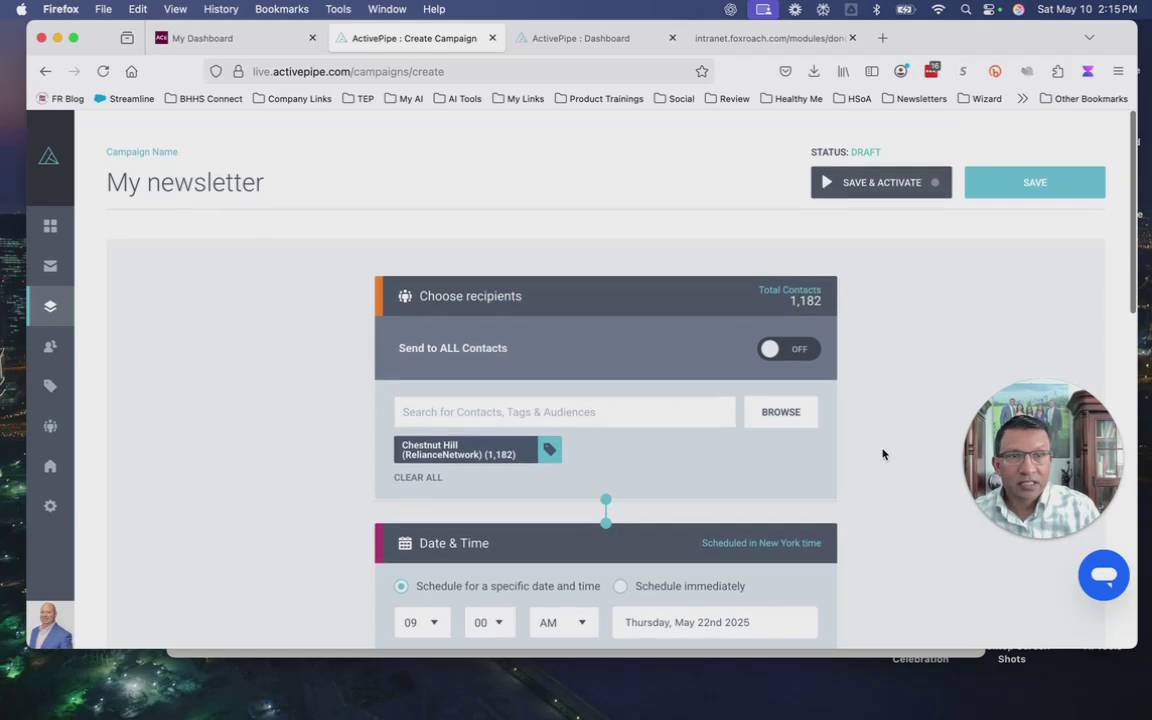
{"action": "scroll", "coordinate": [904, 510], "scroll_direction": "down", "scroll_amount": 1}
{"action": "scroll", "coordinate": [904, 517], "scroll_direction": "down", "scroll_amount": 5}
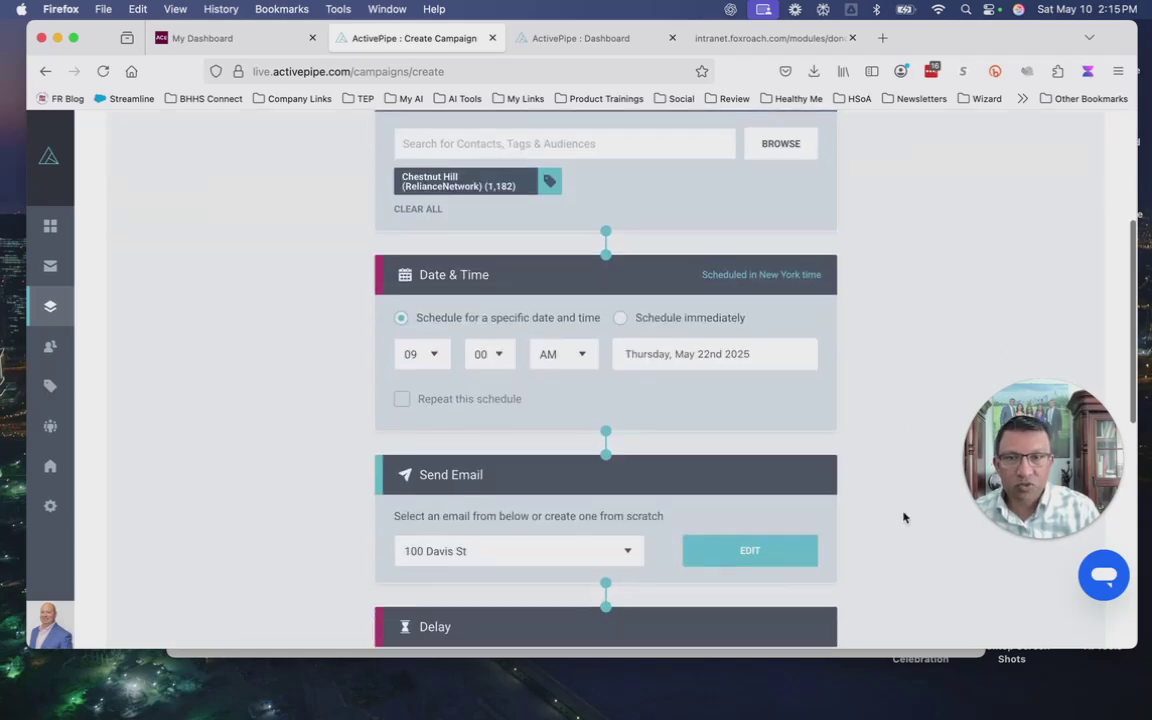
{"action": "scroll", "coordinate": [638, 329], "scroll_direction": "up", "scroll_amount": 4}
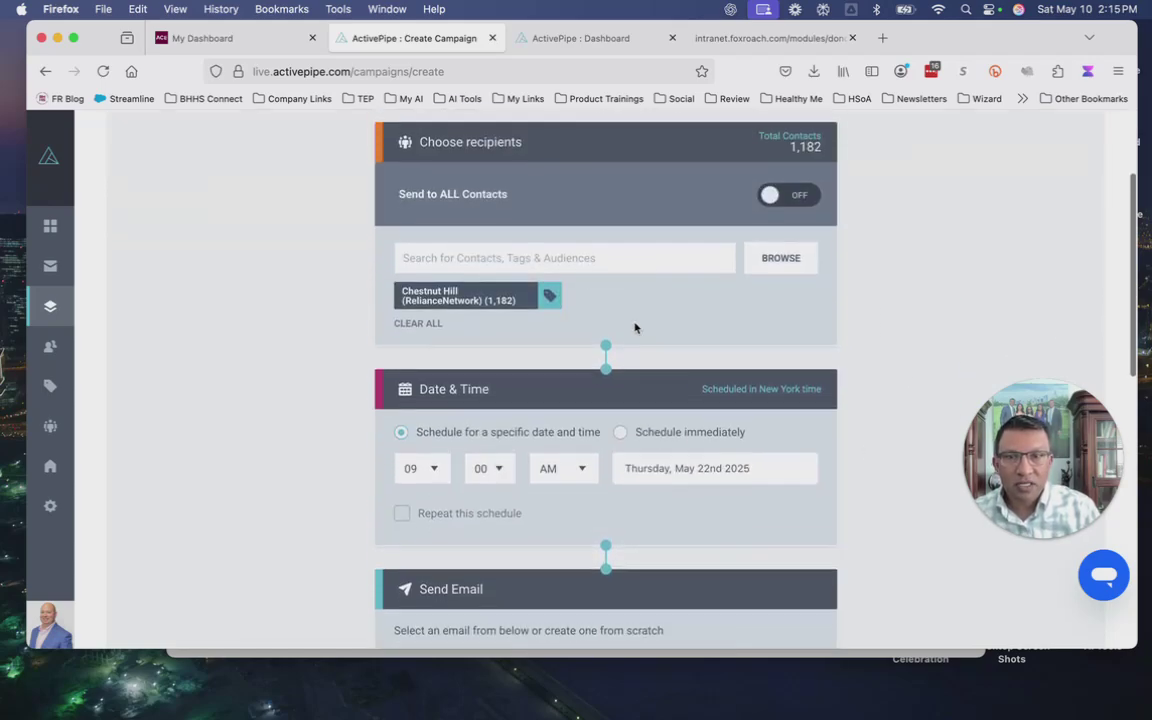
{"action": "scroll", "coordinate": [900, 385], "scroll_direction": "down", "scroll_amount": 3}
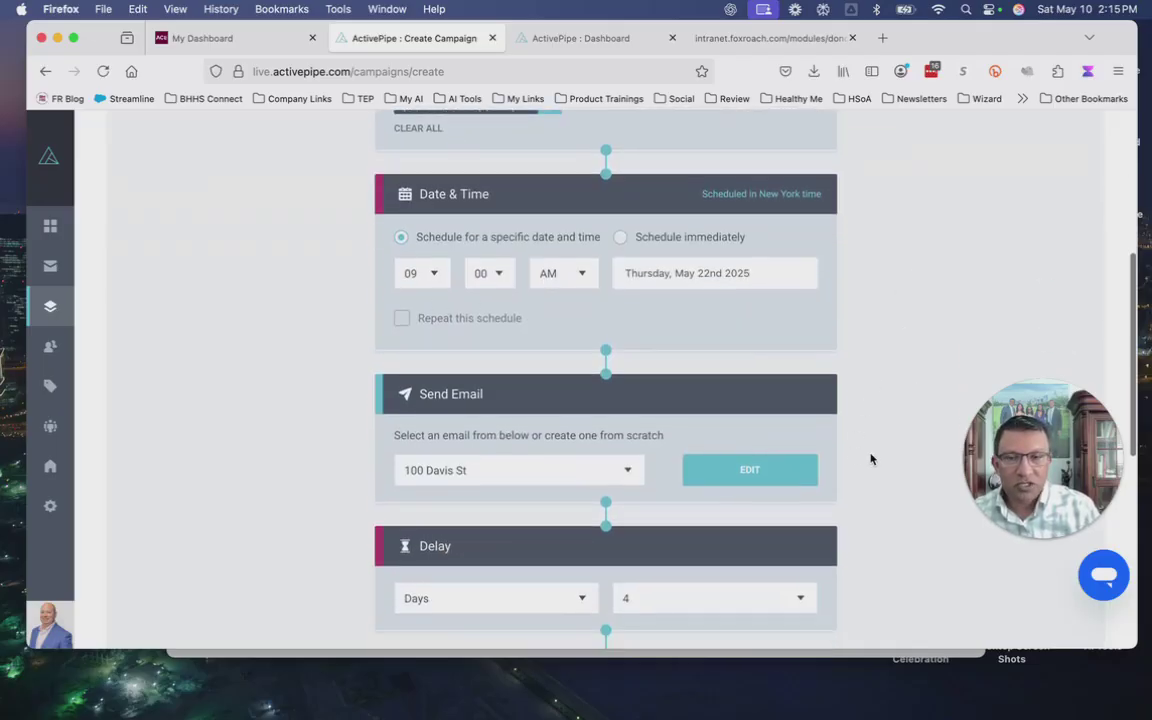
{"action": "scroll", "coordinate": [870, 455], "scroll_direction": "down", "scroll_amount": 3}
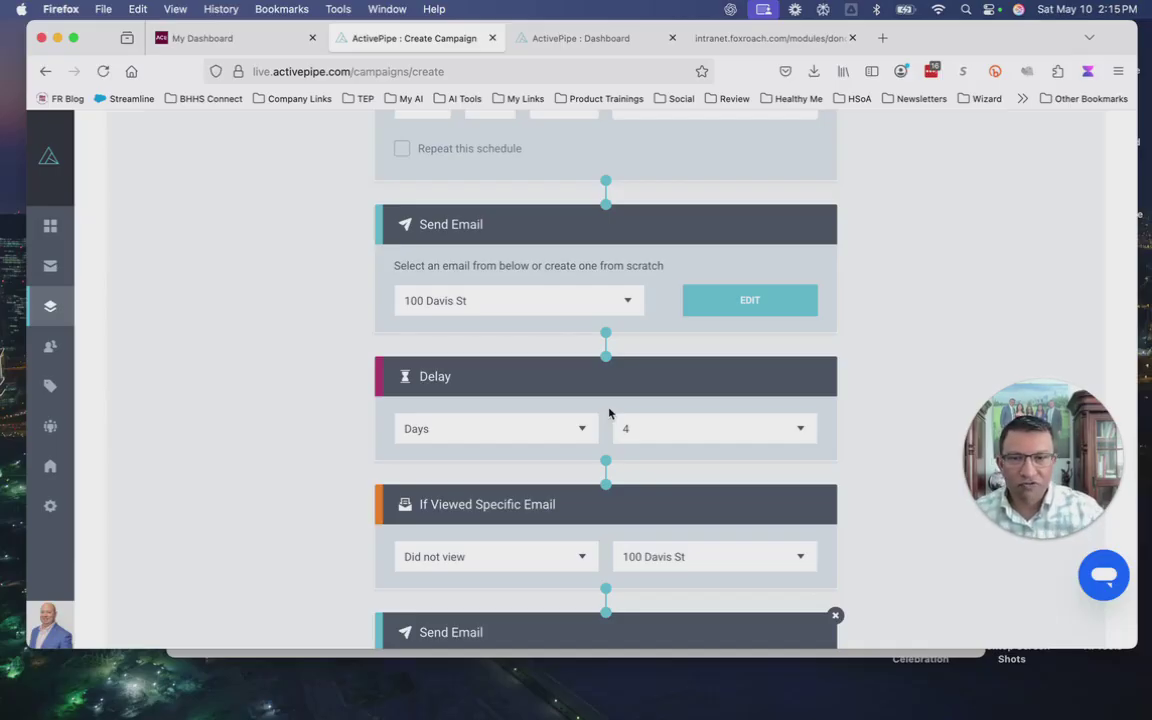
{"action": "scroll", "coordinate": [609, 413], "scroll_direction": "down", "scroll_amount": 1}
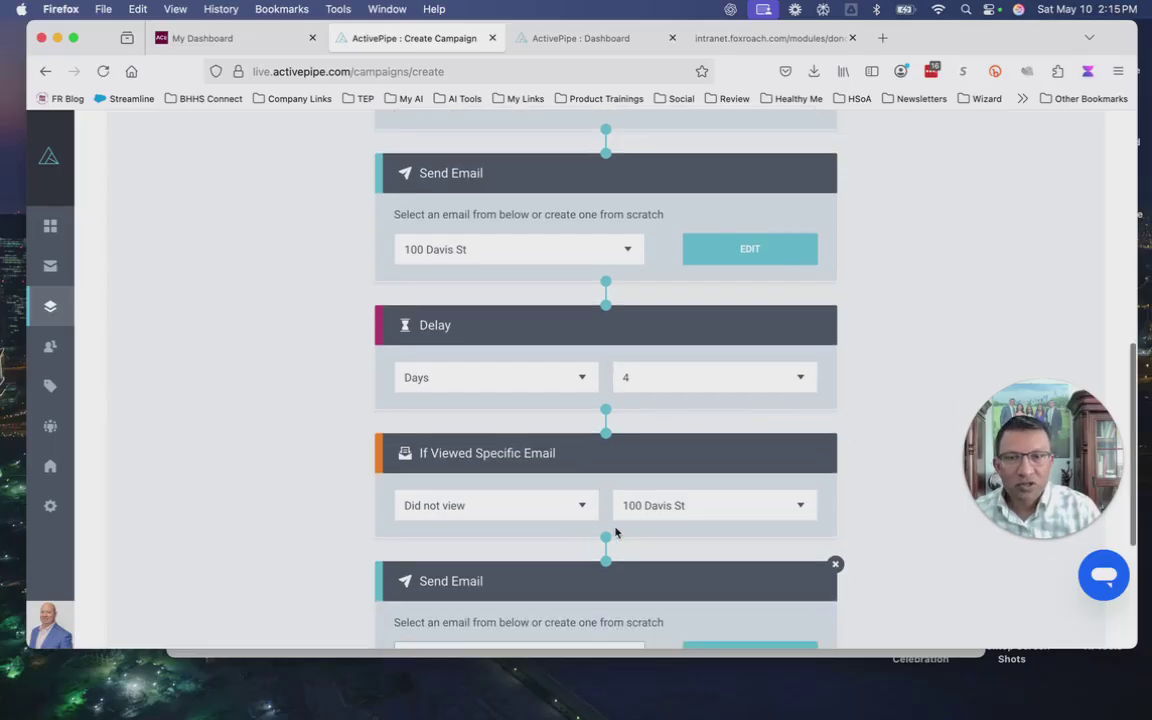
{"action": "scroll", "coordinate": [615, 532], "scroll_direction": "down", "scroll_amount": 1}
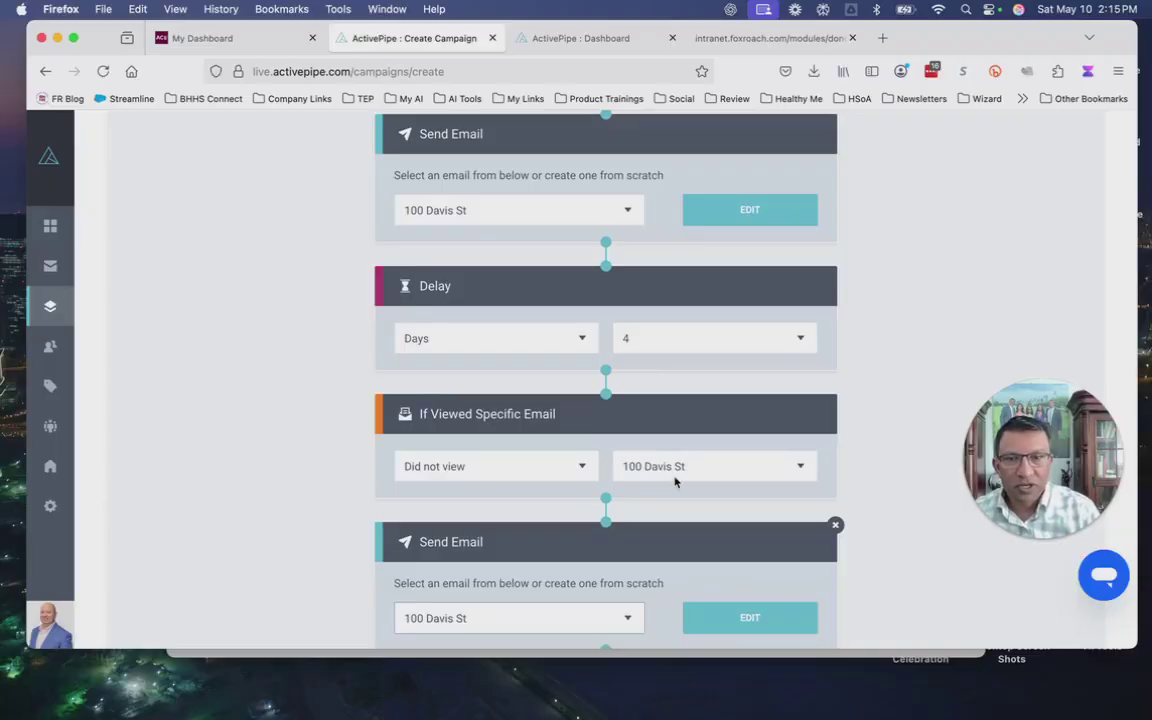
{"action": "scroll", "coordinate": [674, 478], "scroll_direction": "down", "scroll_amount": 3}
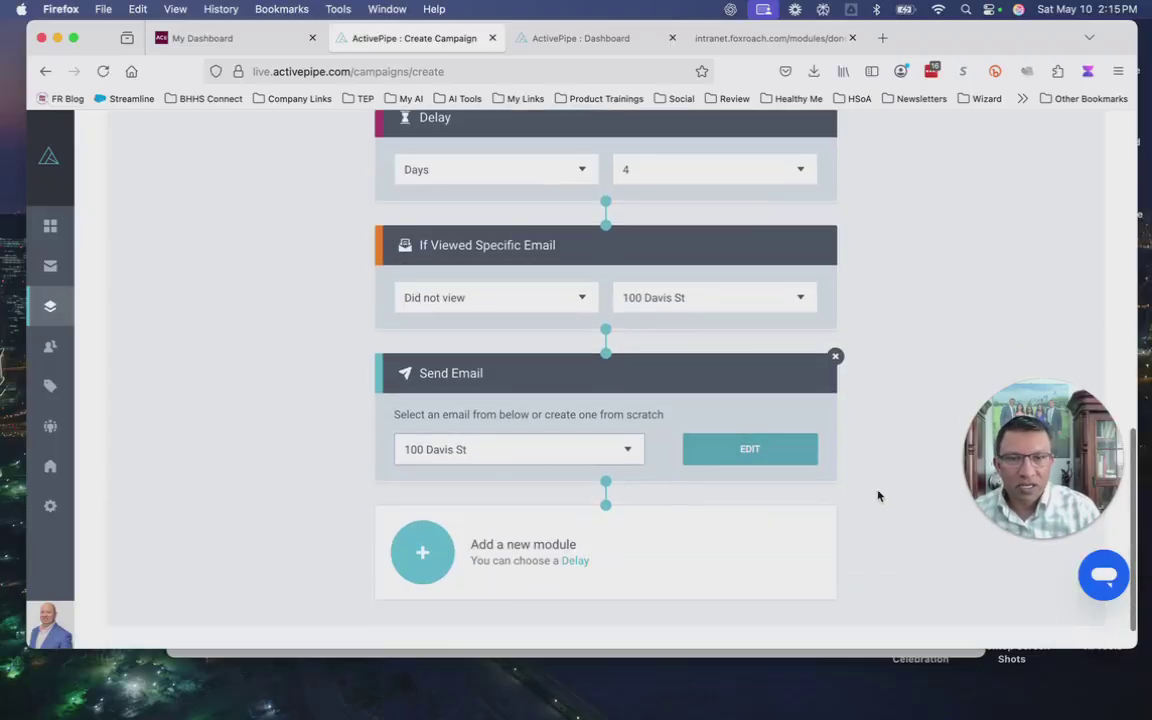
{"action": "scroll", "coordinate": [885, 541], "scroll_direction": "up", "scroll_amount": 15}
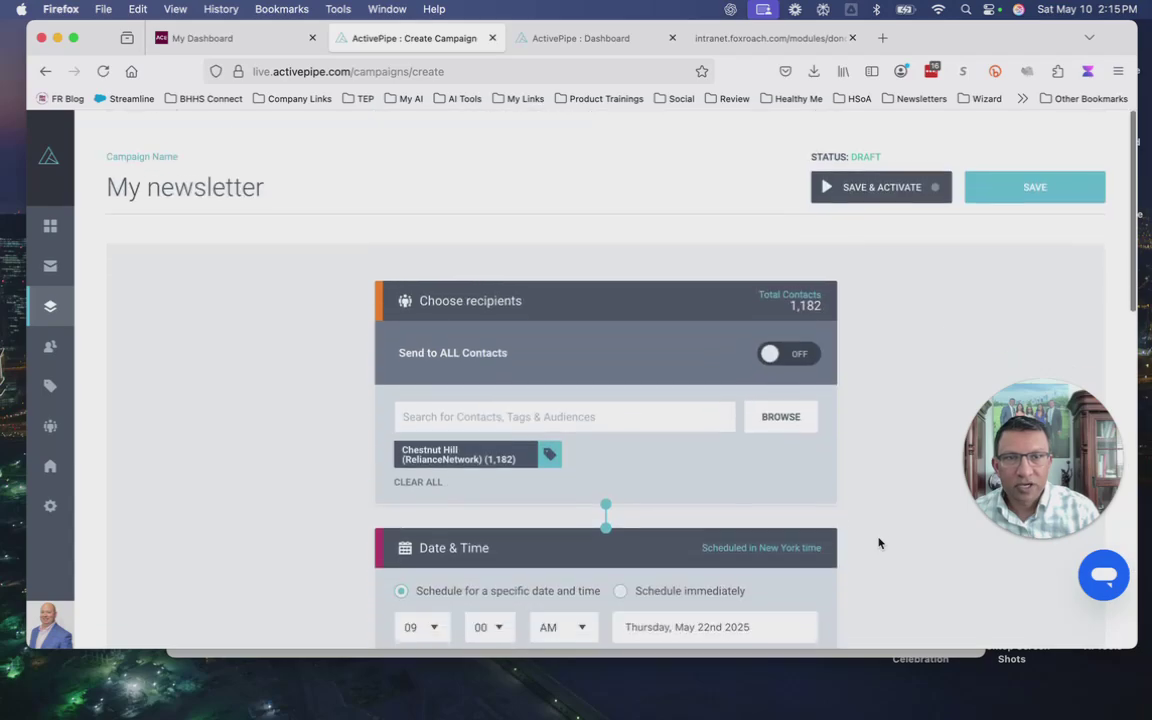